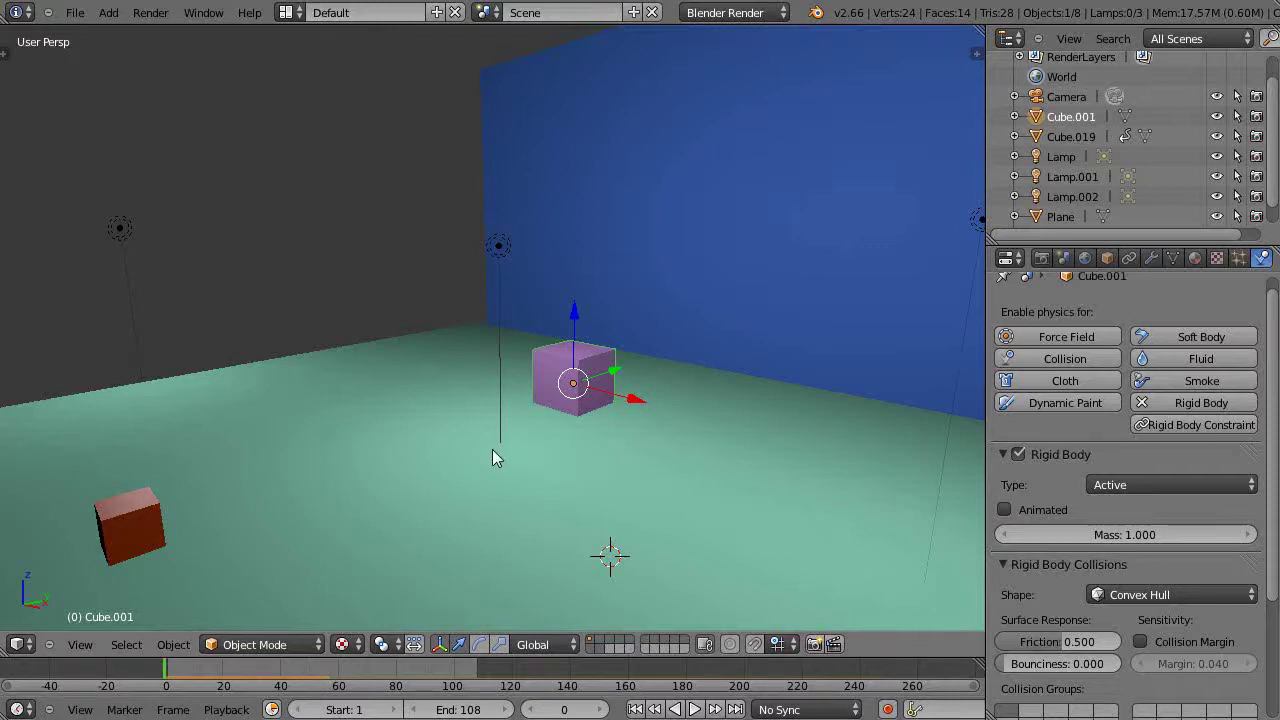
Raise the purple cube very slightly along the Z axis
middle_click_drag(492, 456, 465, 454)
scroll(493, 395, "up", 2)
scroll(493, 395, "down", 2)
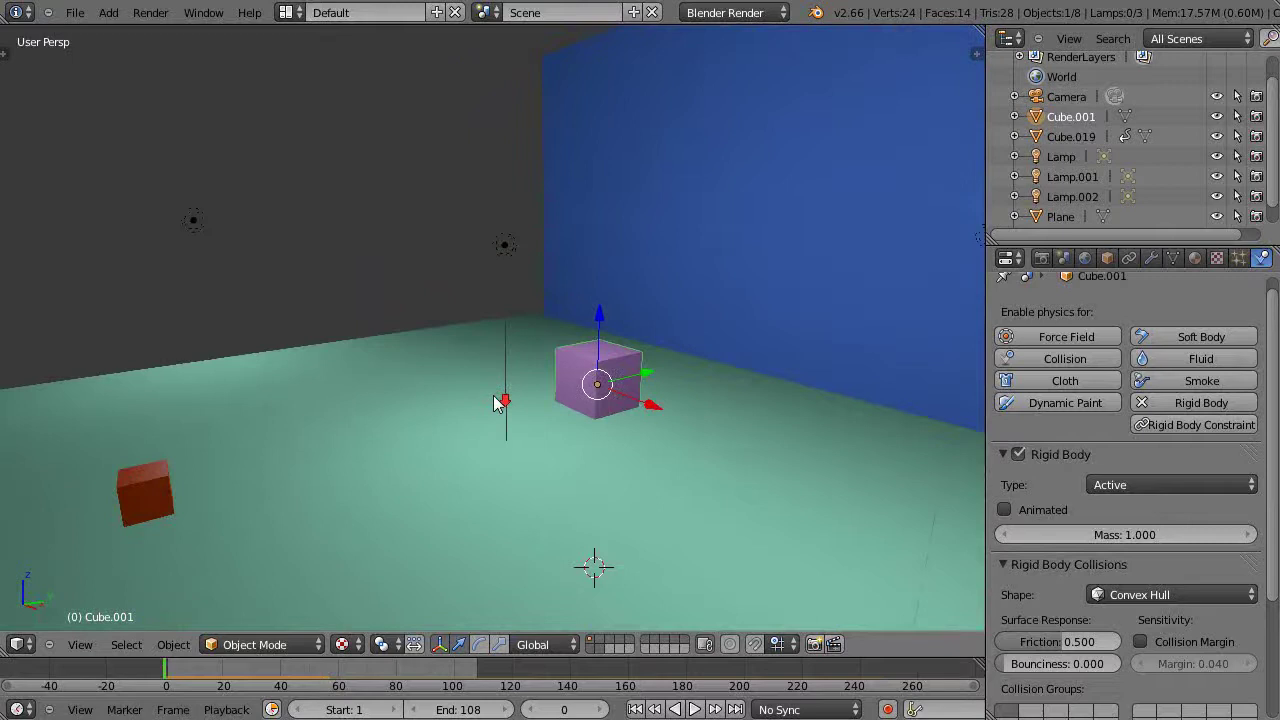
middle_click_drag(497, 403, 617, 410)
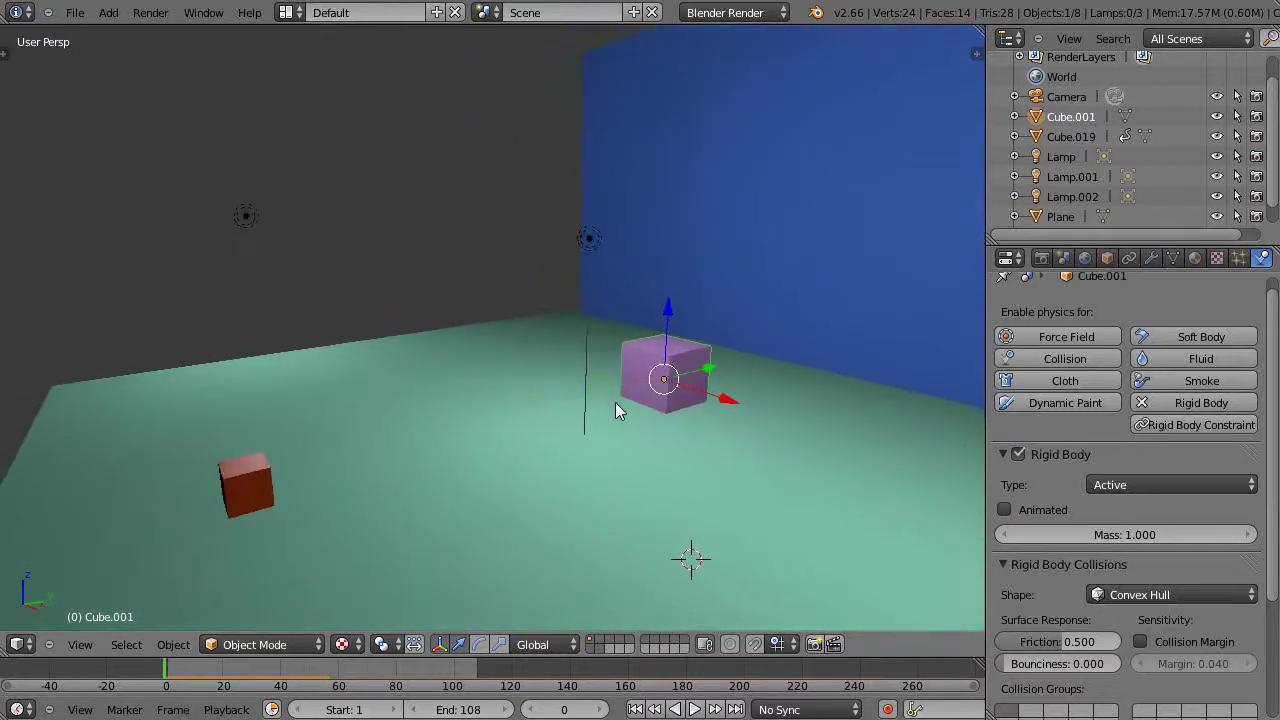
scroll(617, 410, "up", 1)
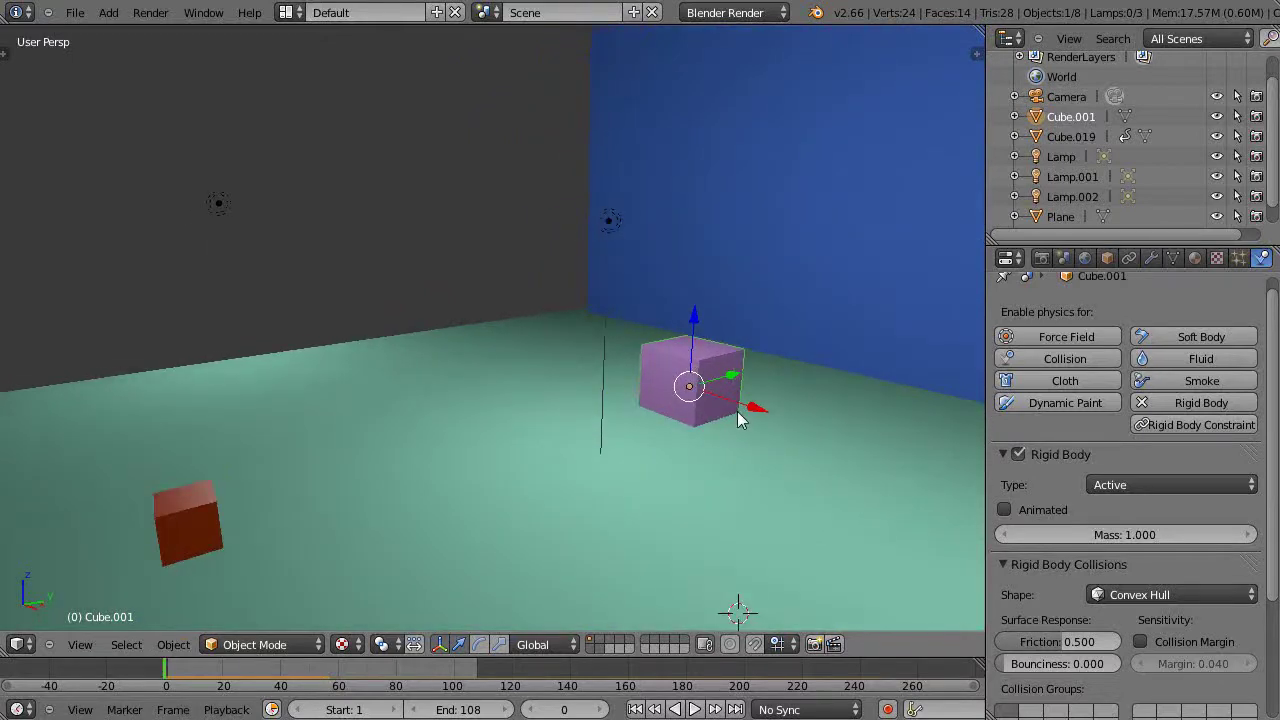
scroll(737, 417, "down", 1)
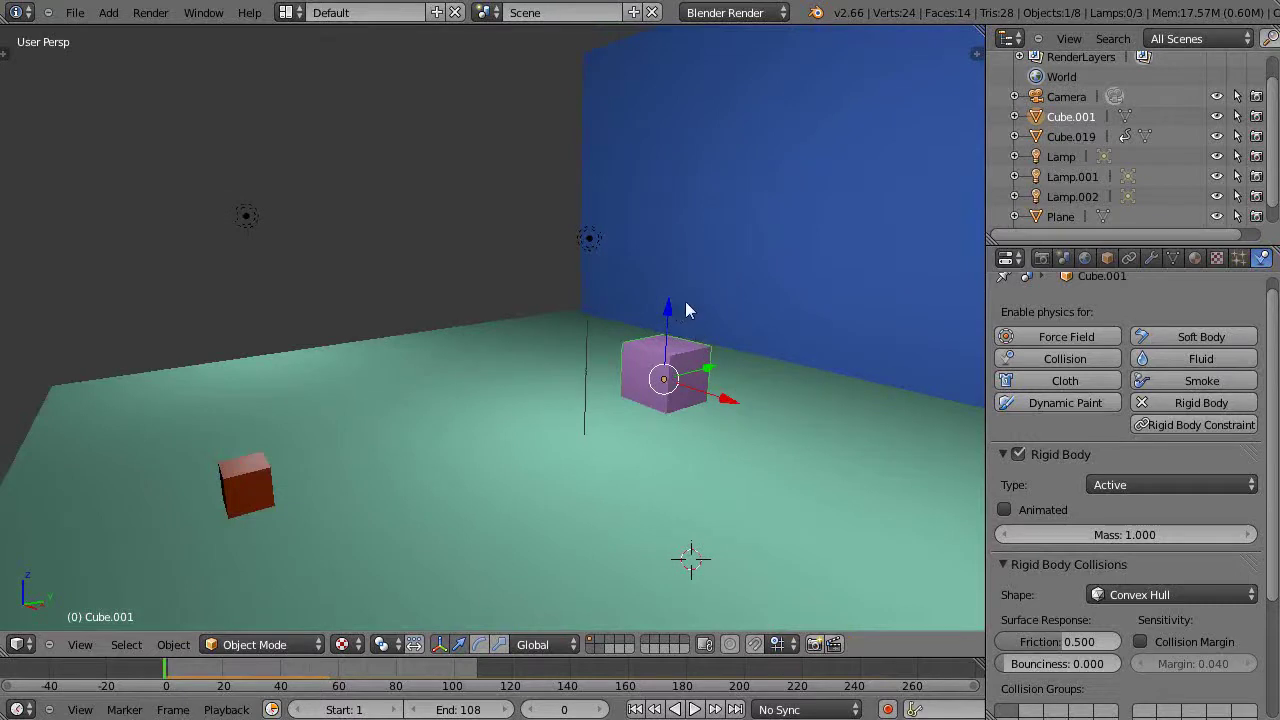
left_click_drag(670, 306, 670, 304)
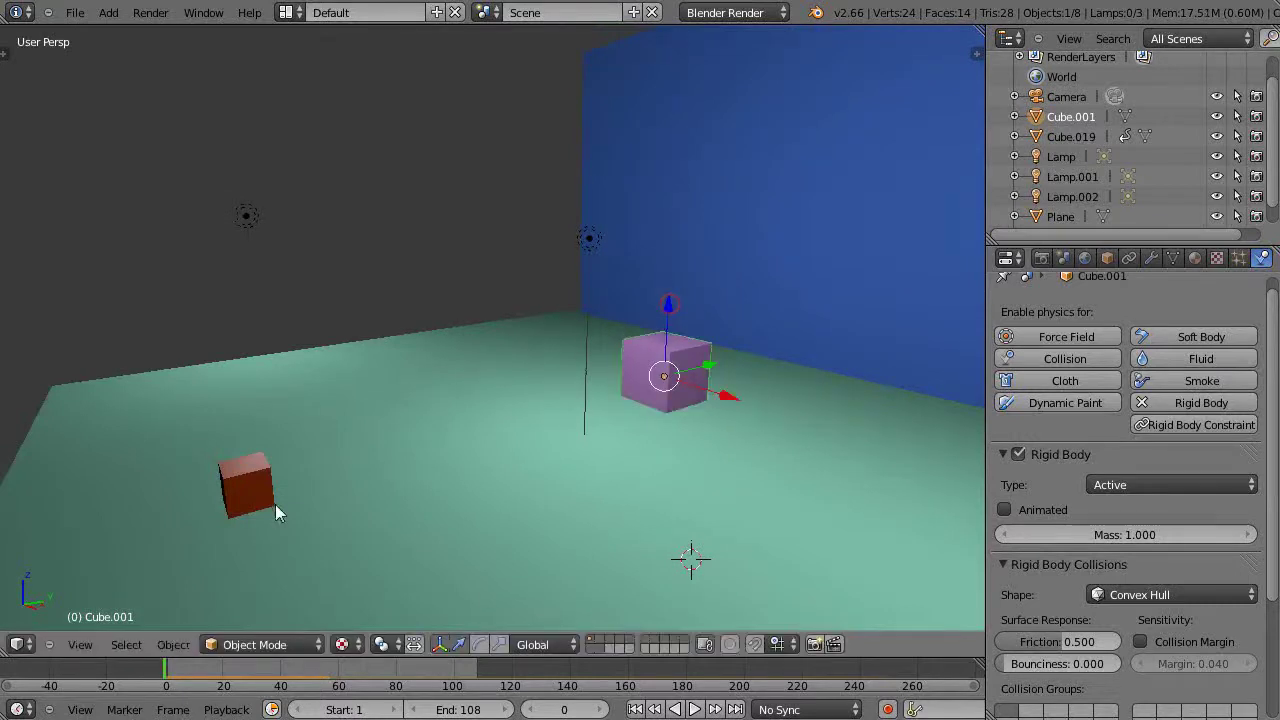
Play the rigid body animation to watch the red cube strike the purple one, and stop playback
scroll(410, 490, "down", 1)
key("alt+a")
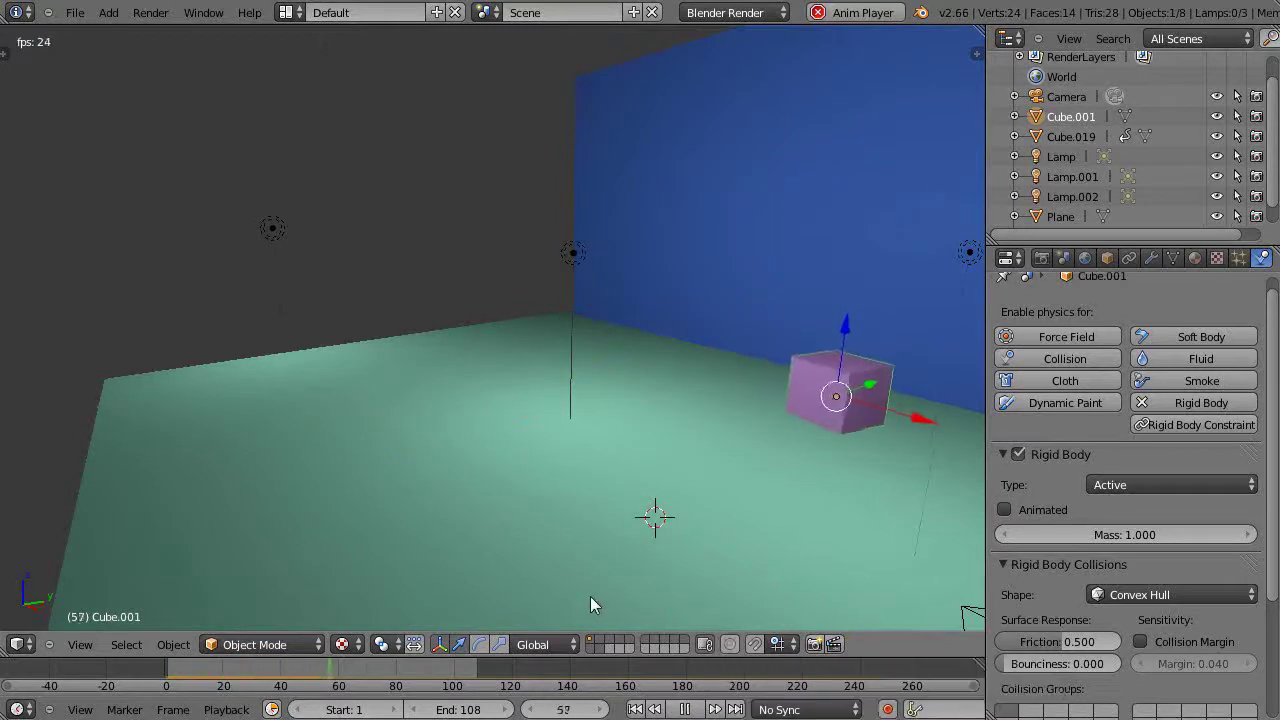
key("Escape")
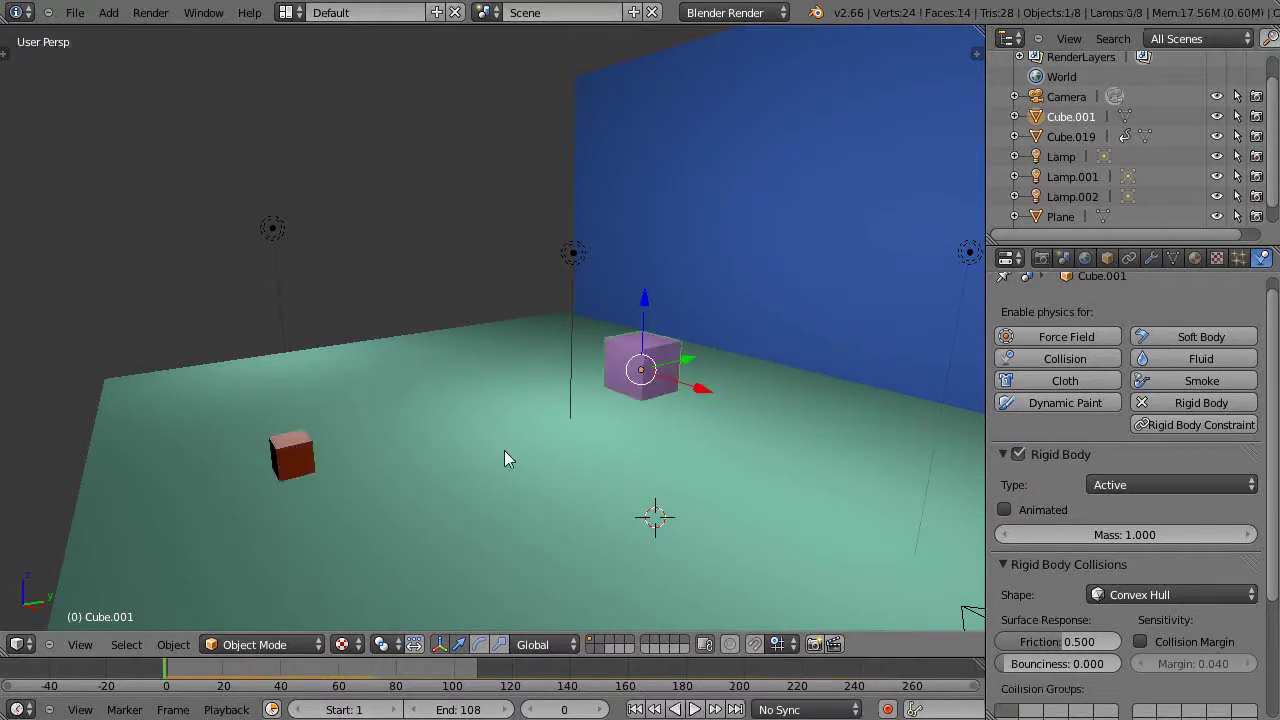
In Edit Mode, knife-cut a closed loop with five points across the purple cube's front-left face, splitting it into irregular pieces
scroll(505, 451, "up", 1)
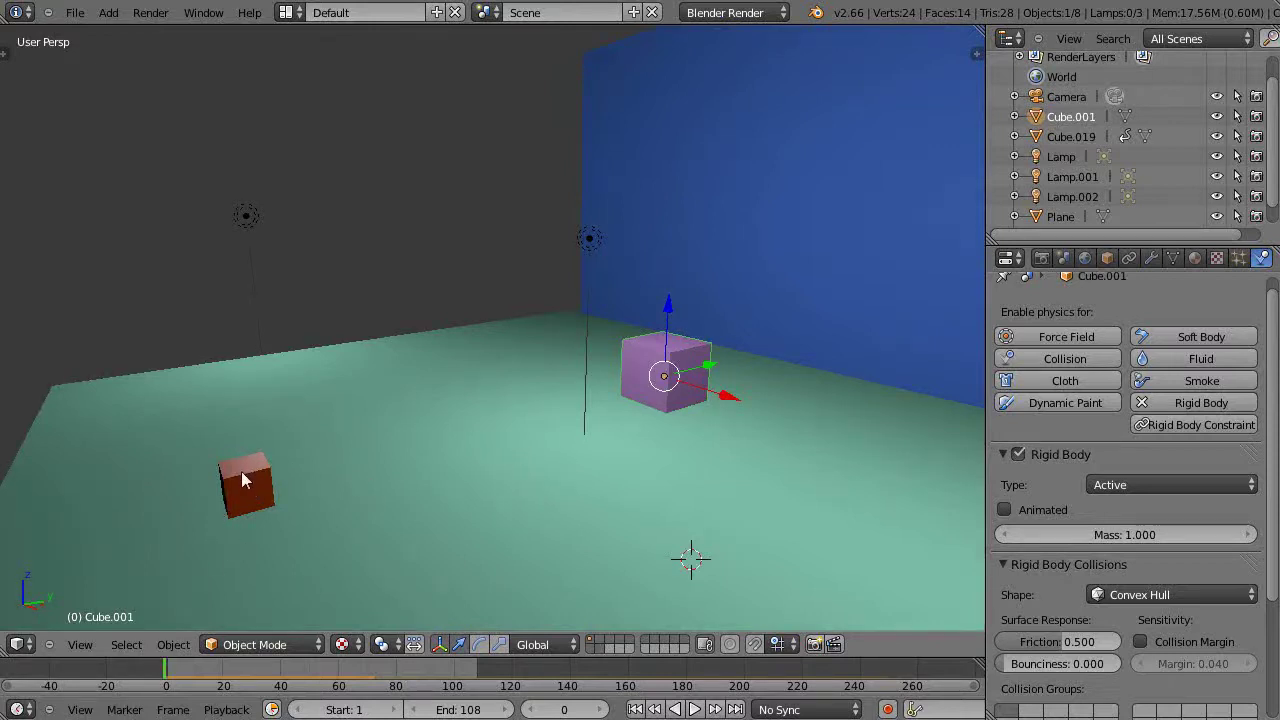
middle_click_drag(448, 494, 508, 486)
scroll(634, 443, "up", 3)
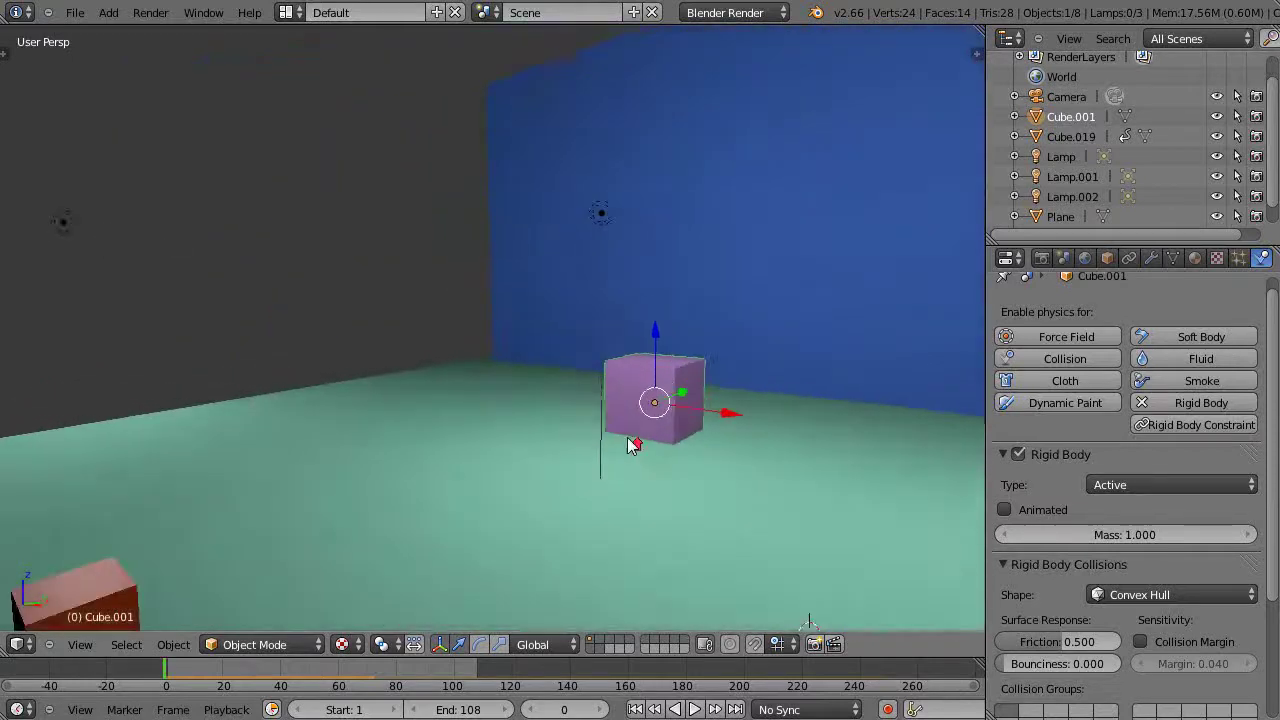
middle_click_drag(690, 419, 563, 399)
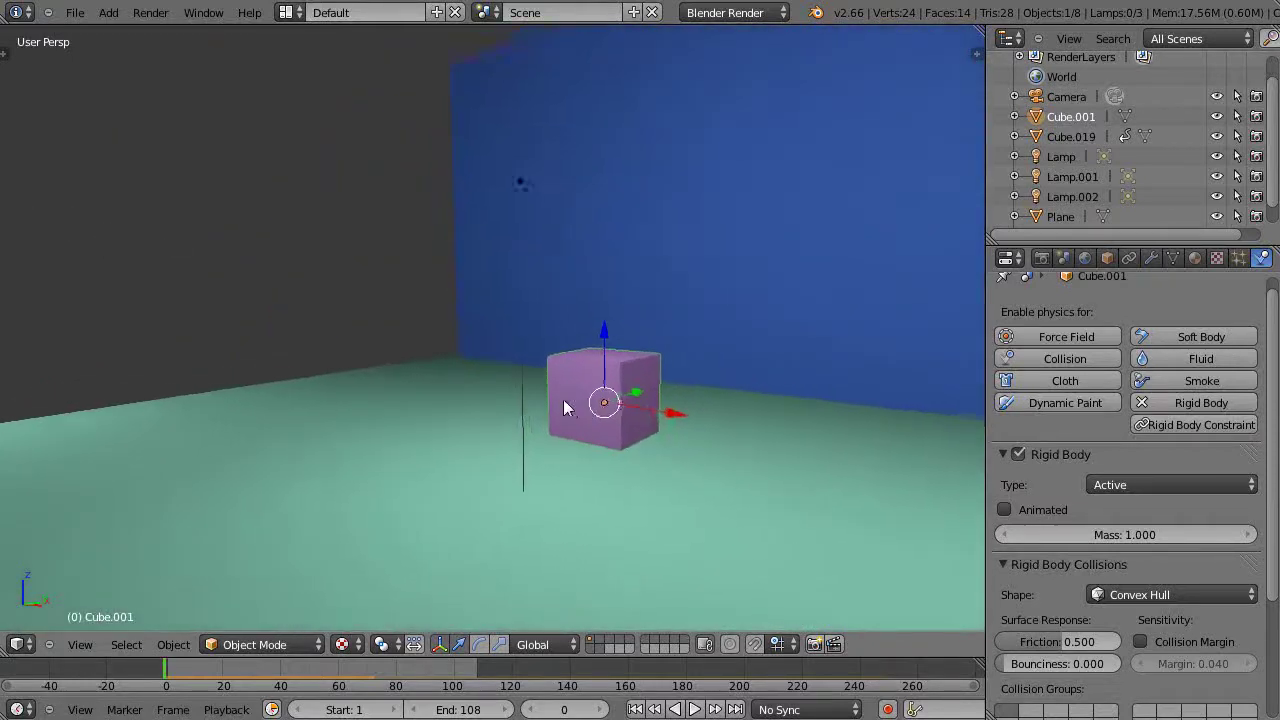
scroll(606, 443, "up", 2)
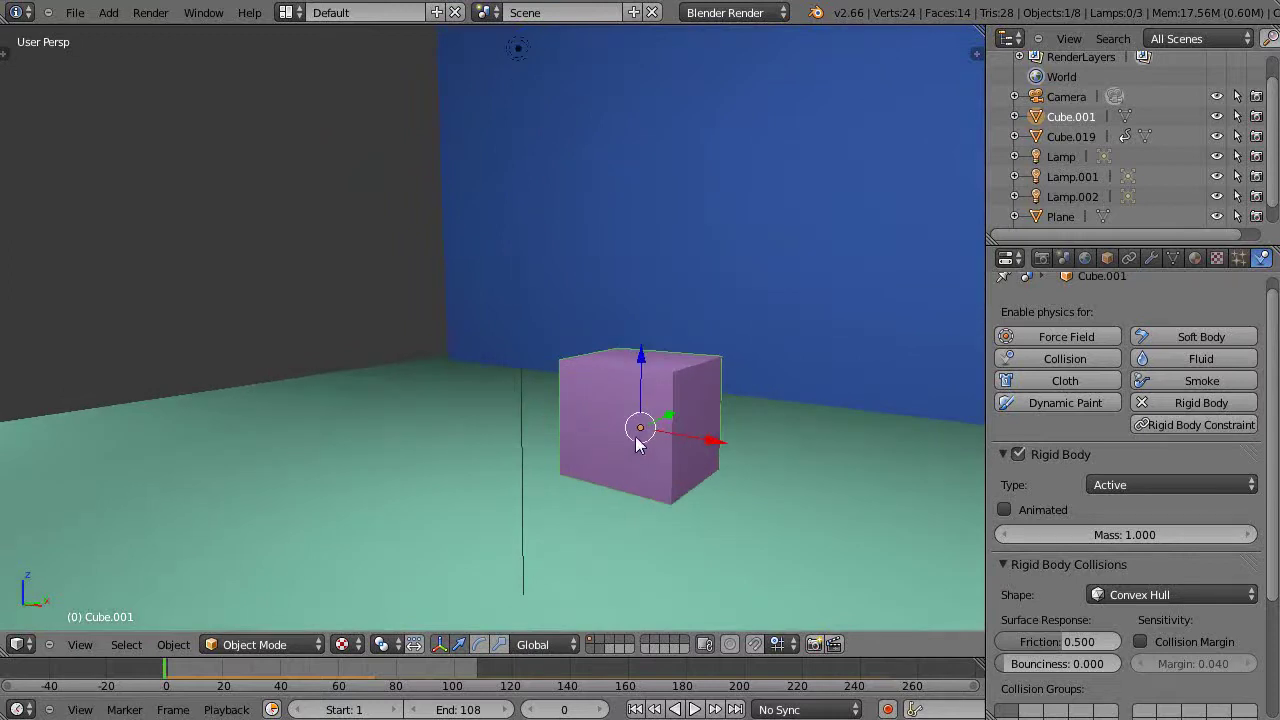
scroll(615, 390, "up", 5)
scroll(611, 390, "down", 5)
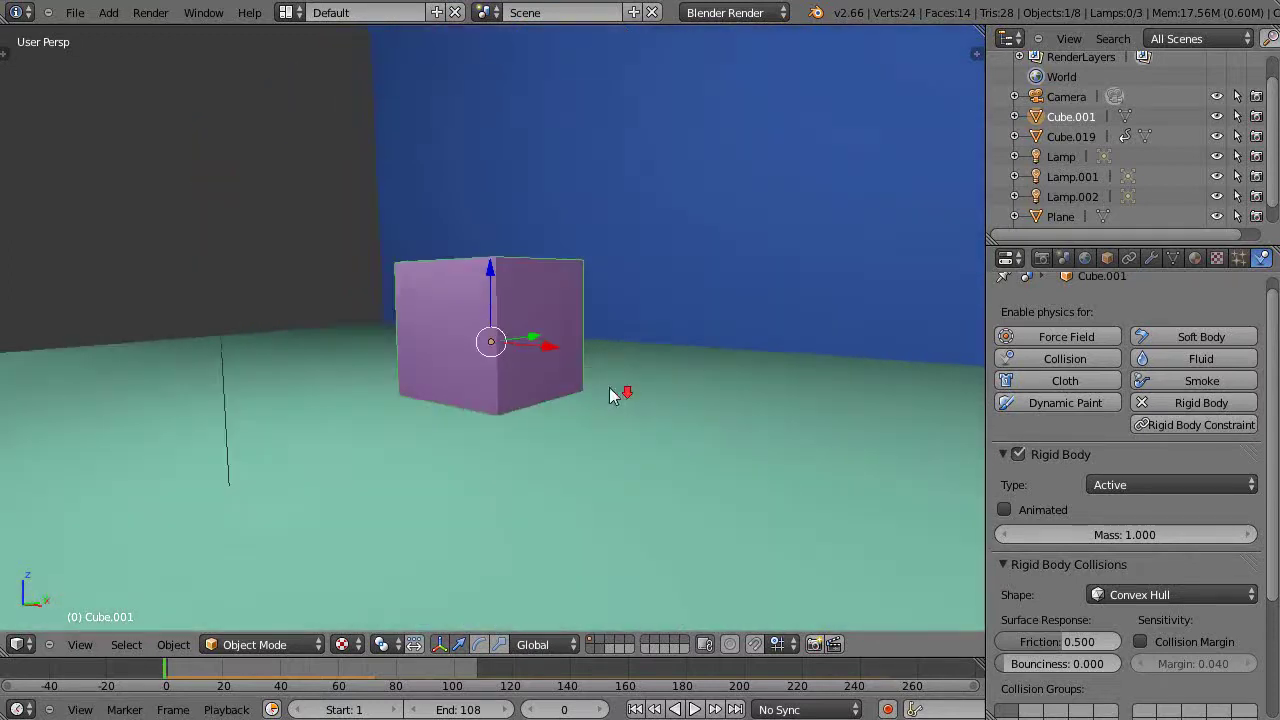
middle_click_drag(572, 418, 500, 332)
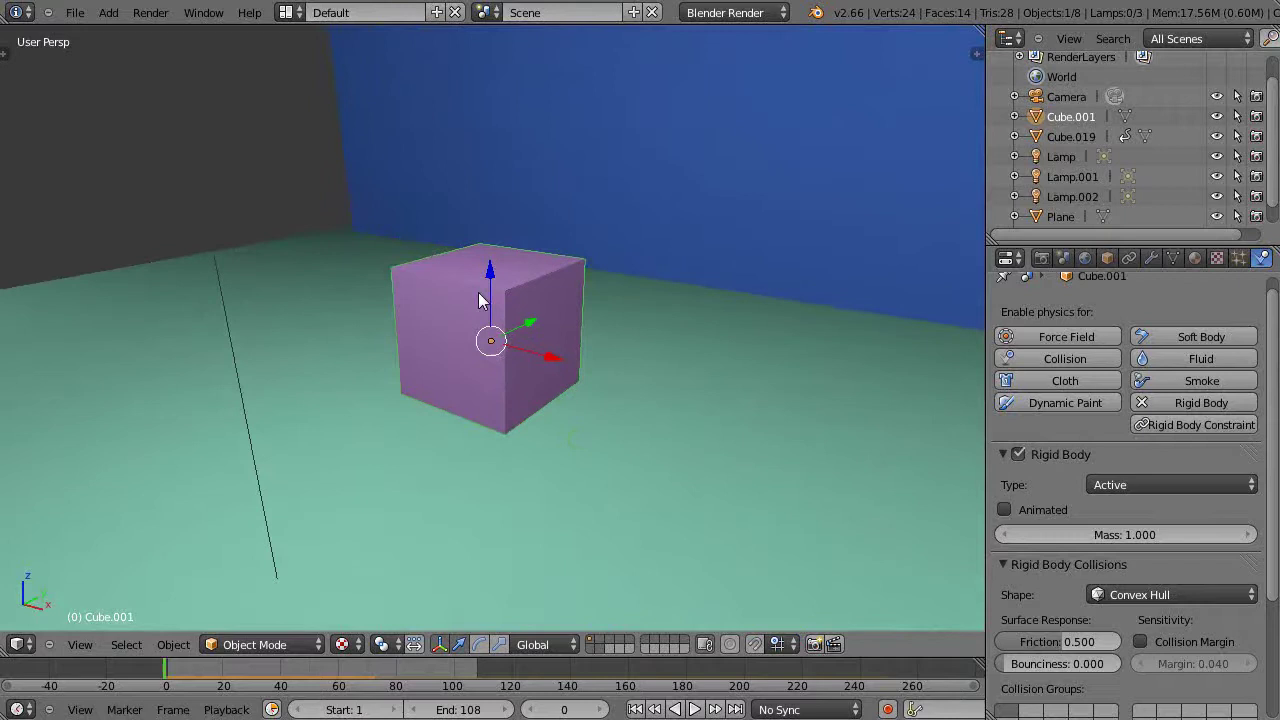
key("Tab")
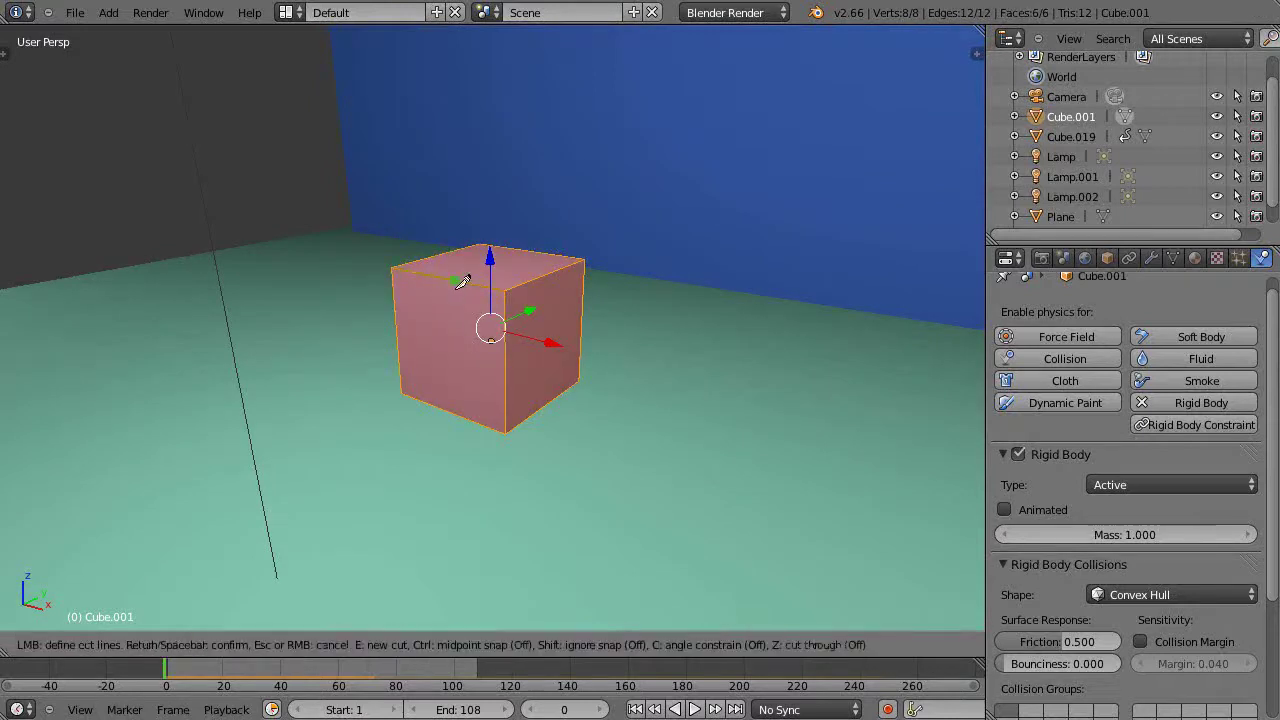
key("k")
left_click(456, 281)
left_click(504, 356)
left_click(486, 426)
left_click(399, 371)
left_click(424, 274)
key("Return")
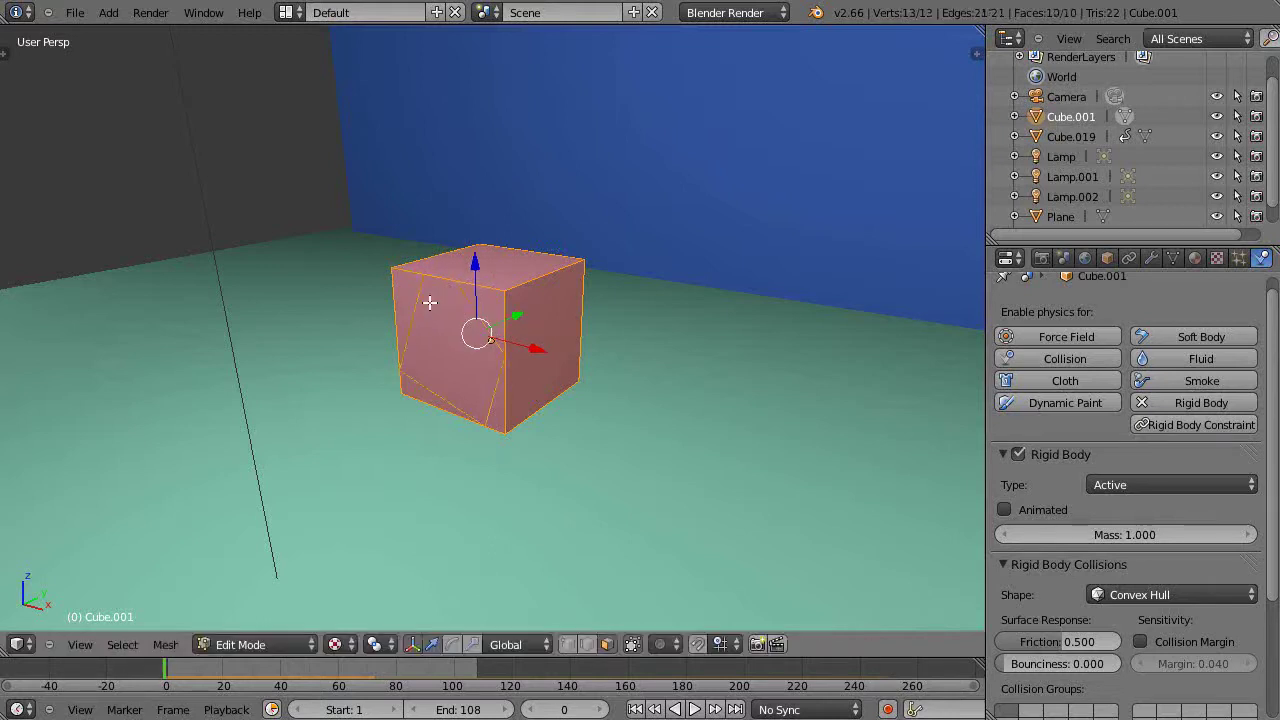
Separate the upper-right triangle and the left-hand piece of the cut face into new meshes by selection
scroll(445, 315, "up", 1)
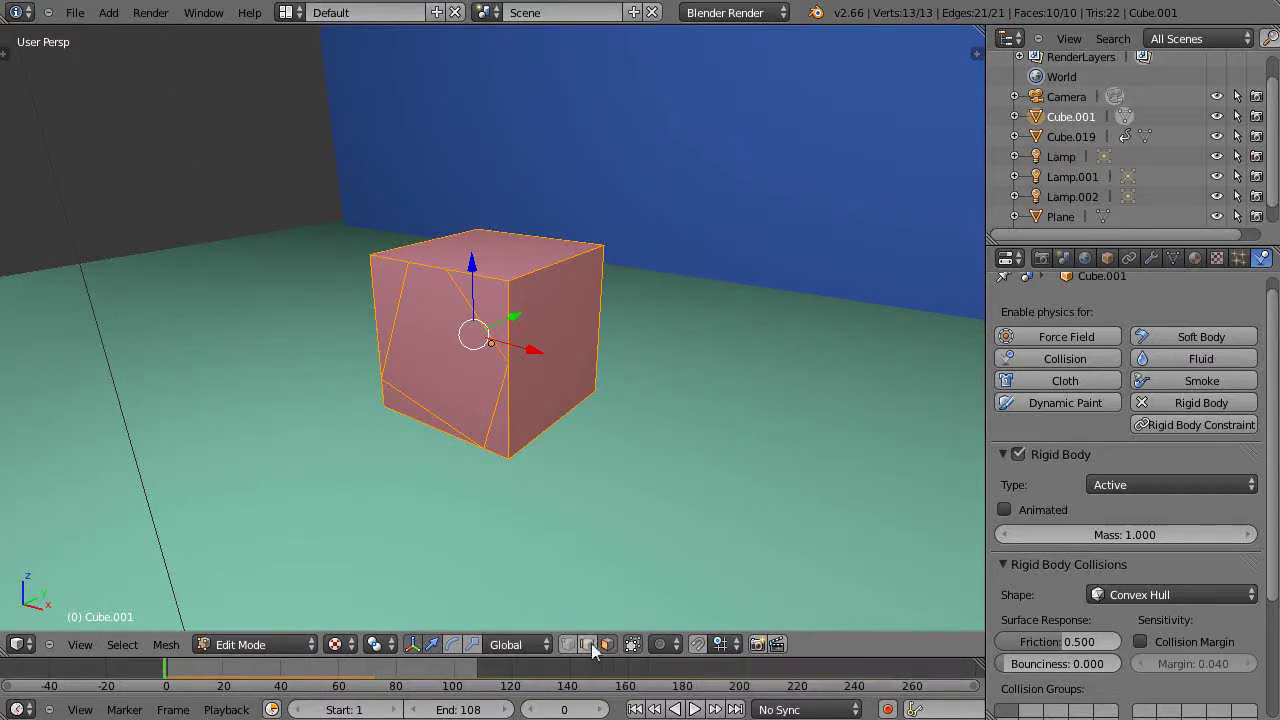
right_click(487, 307)
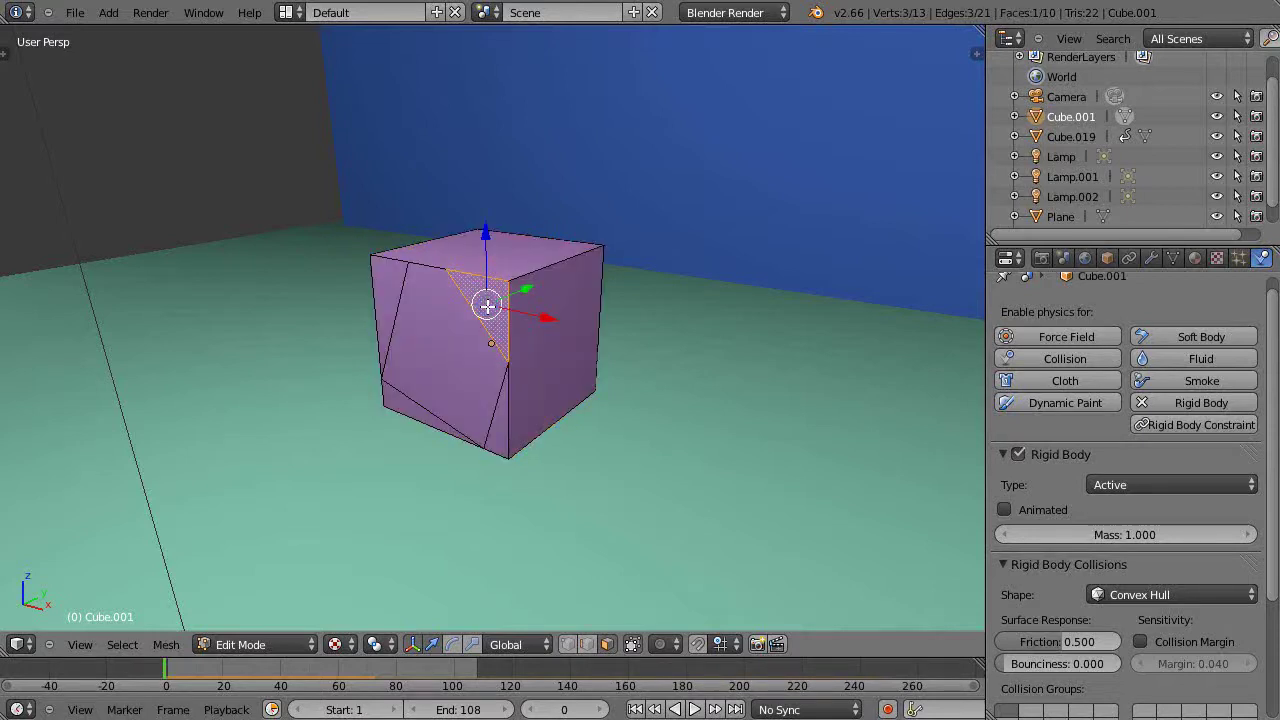
key("p")
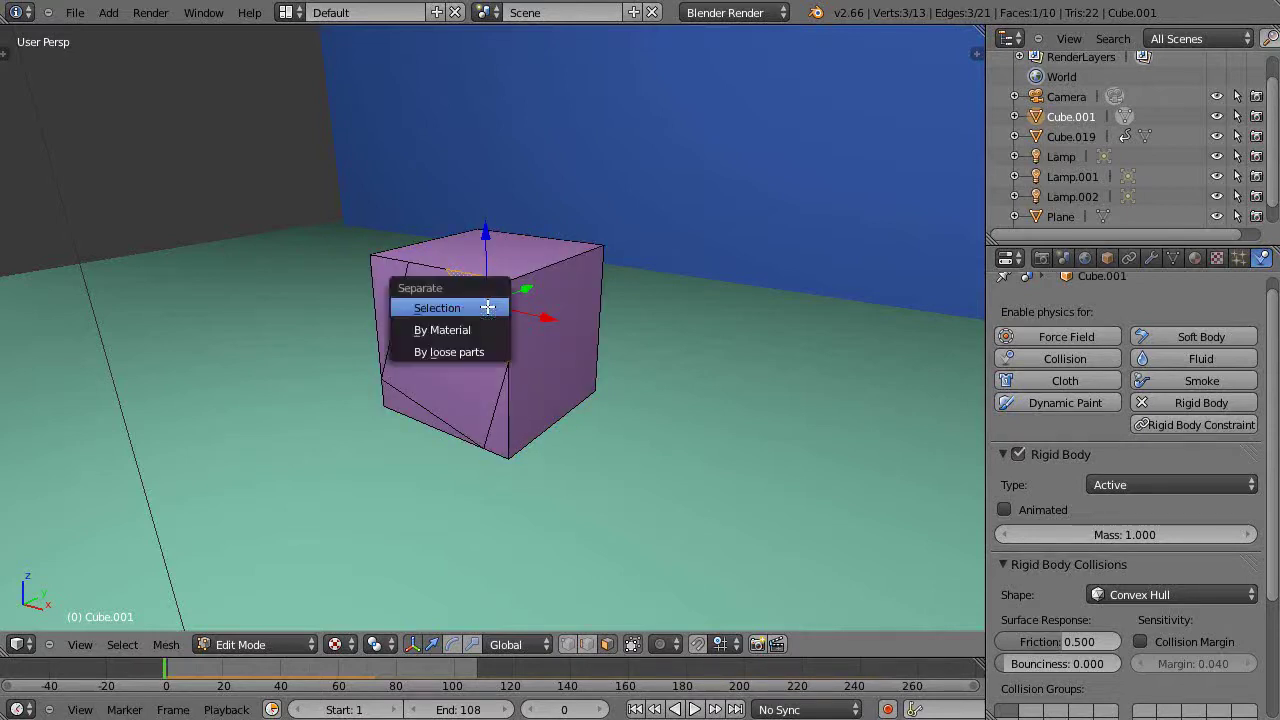
left_click(436, 308)
right_click(394, 286)
key("p")
left_click(390, 325)
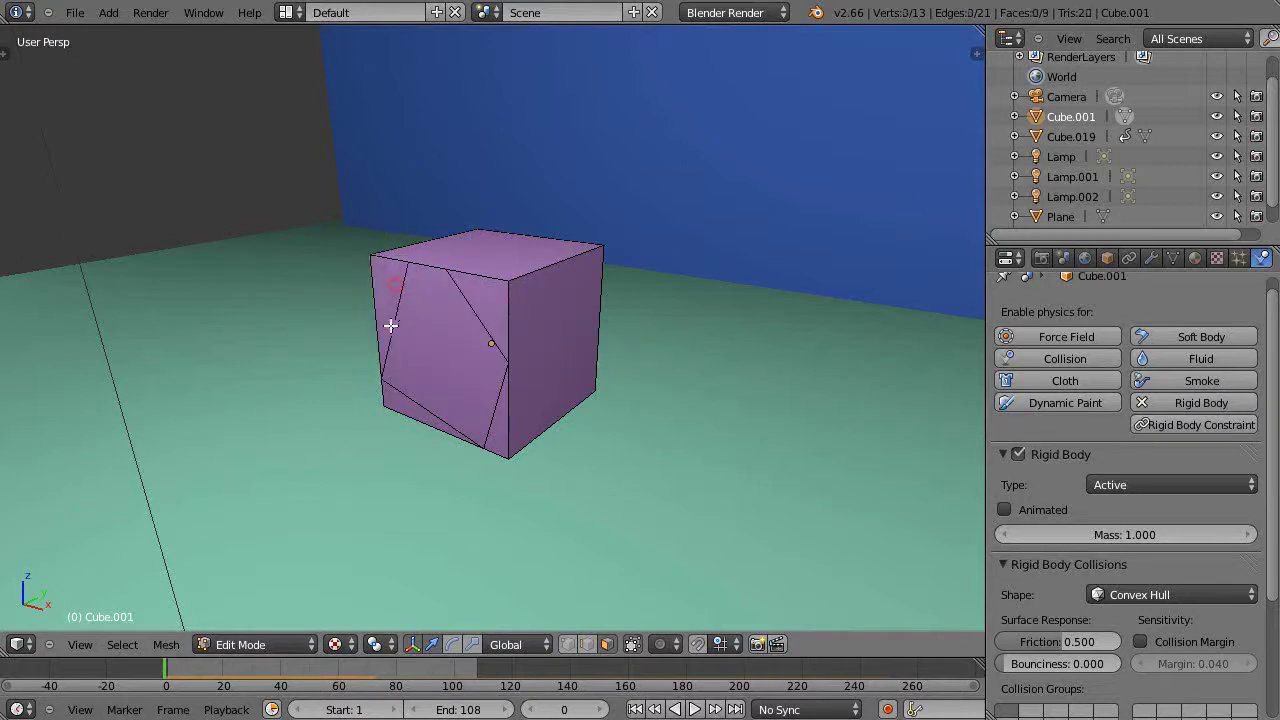
Separate the two lower corner pieces of the cut face into their own meshes by selection
right_click(414, 418)
key("p")
left_click(412, 414)
right_click(497, 432)
key("p")
left_click(497, 428)
Separate the large central polygon of the cut face by selection and return to Object Mode
right_click(450, 371)
key("p")
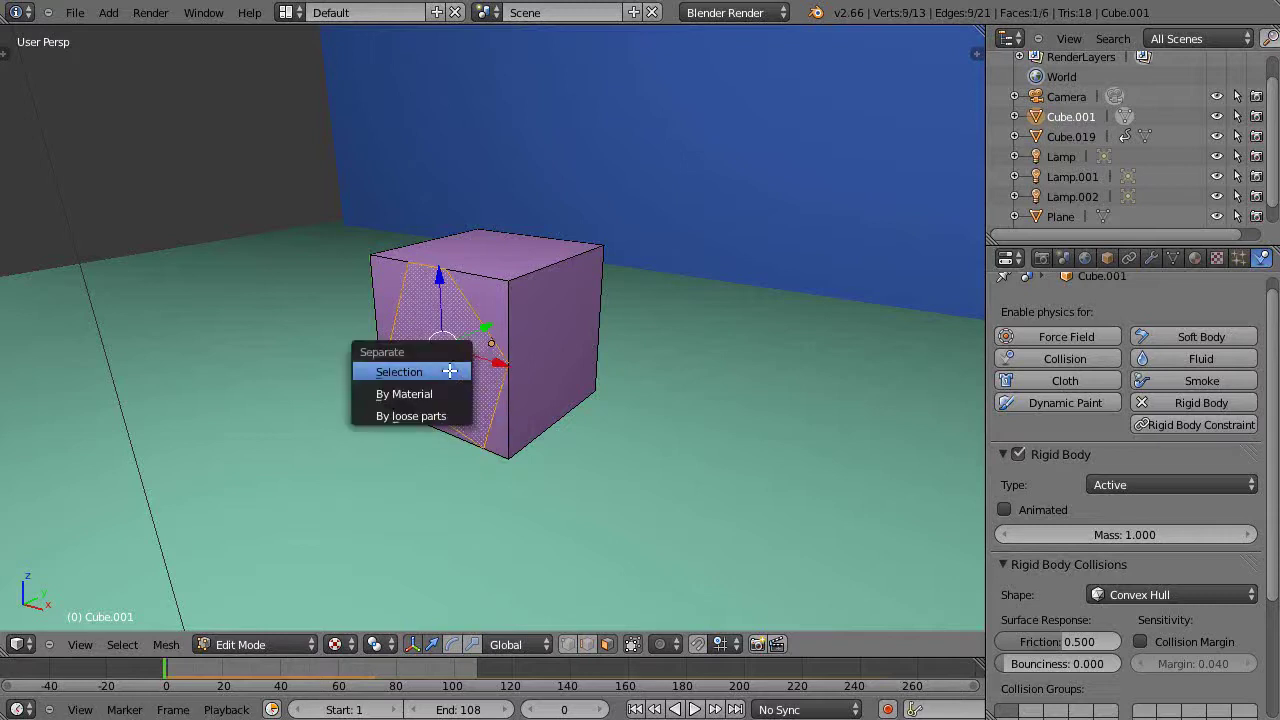
left_click(450, 371)
middle_click_drag(456, 373, 493, 358)
scroll(441, 364, "up", 1)
key("Tab")
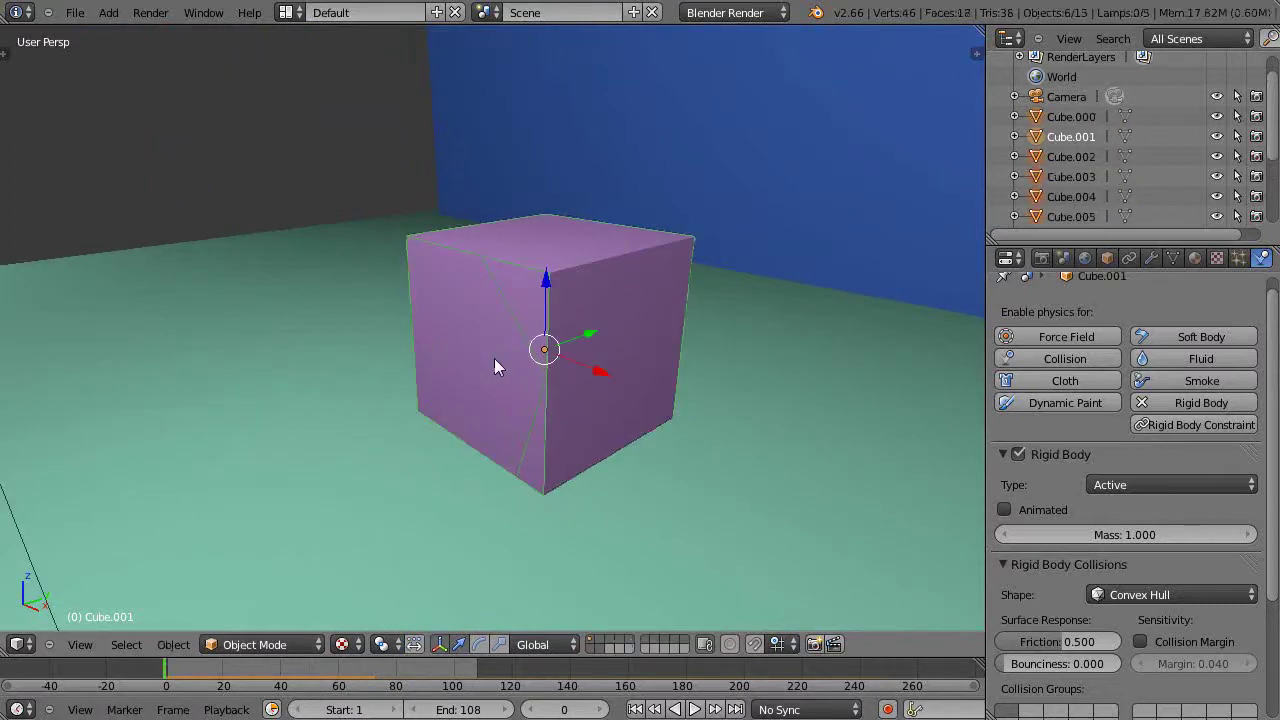
Select the separated face pieces one after another to check them, ending on the remaining cube body
right_click(511, 304)
right_click(474, 329)
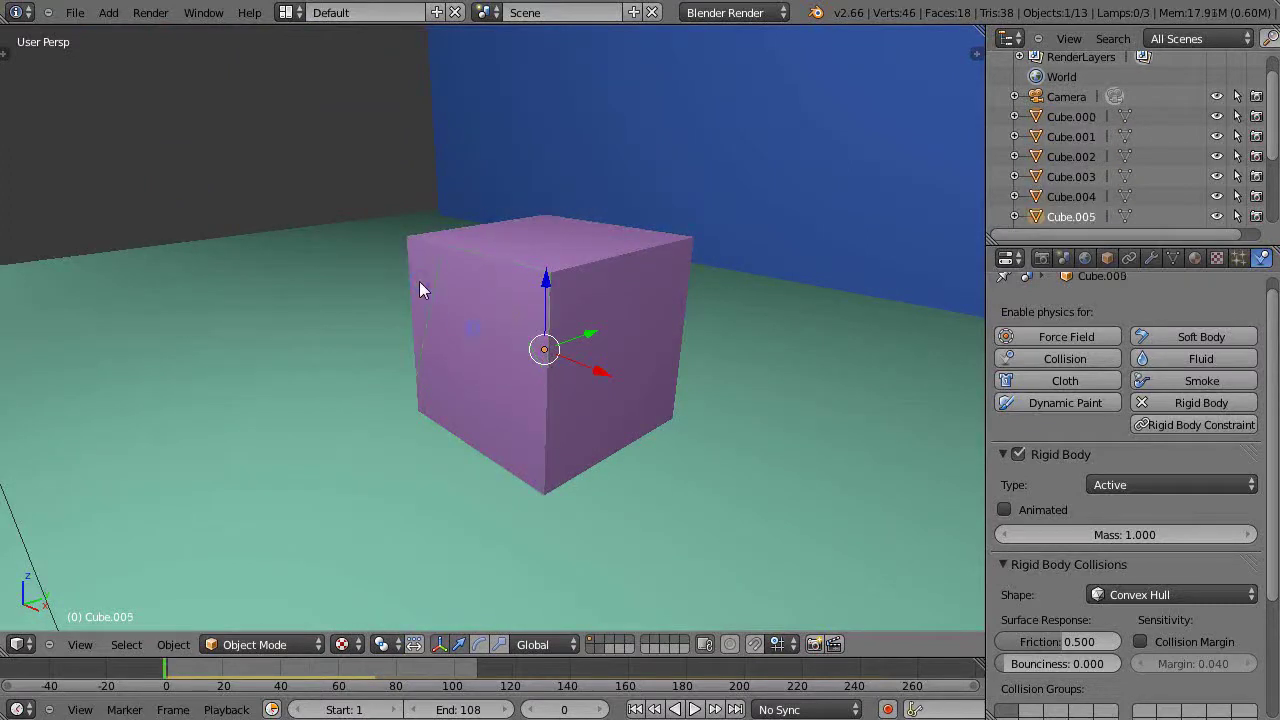
right_click(419, 281)
right_click(426, 412)
right_click(517, 455)
scroll(559, 416, "up", 2)
scroll(559, 416, "down", 2)
middle_click_drag(737, 352, 705, 377, "shift")
right_click(616, 316)
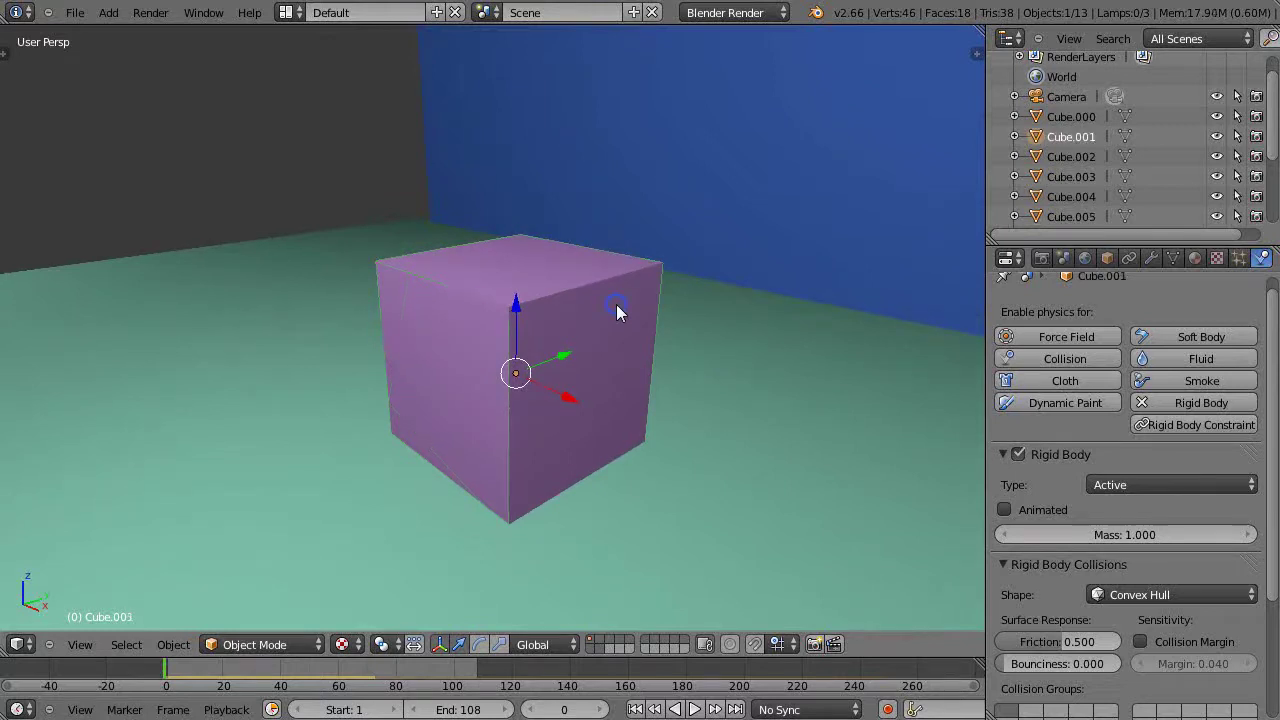
Look through the Rigid Body Tools in the tool shelf and hide the shelf again
key("t")
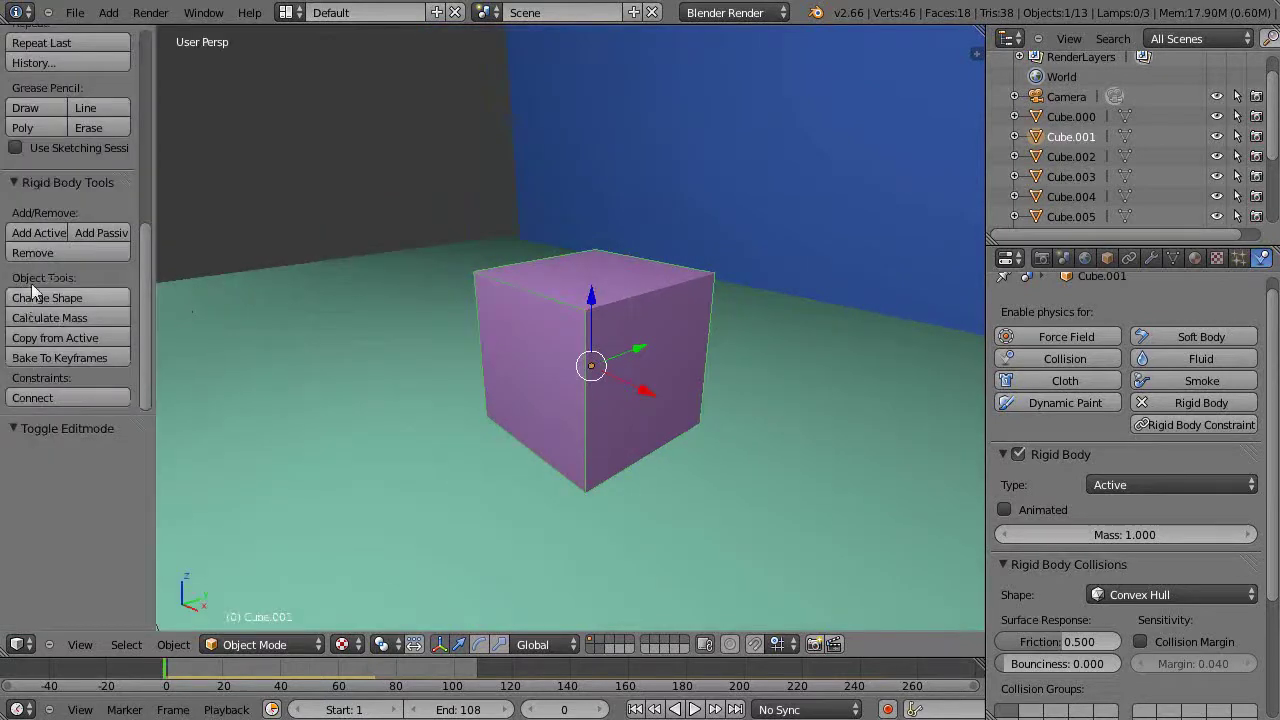
scroll(50, 300, "up", 4)
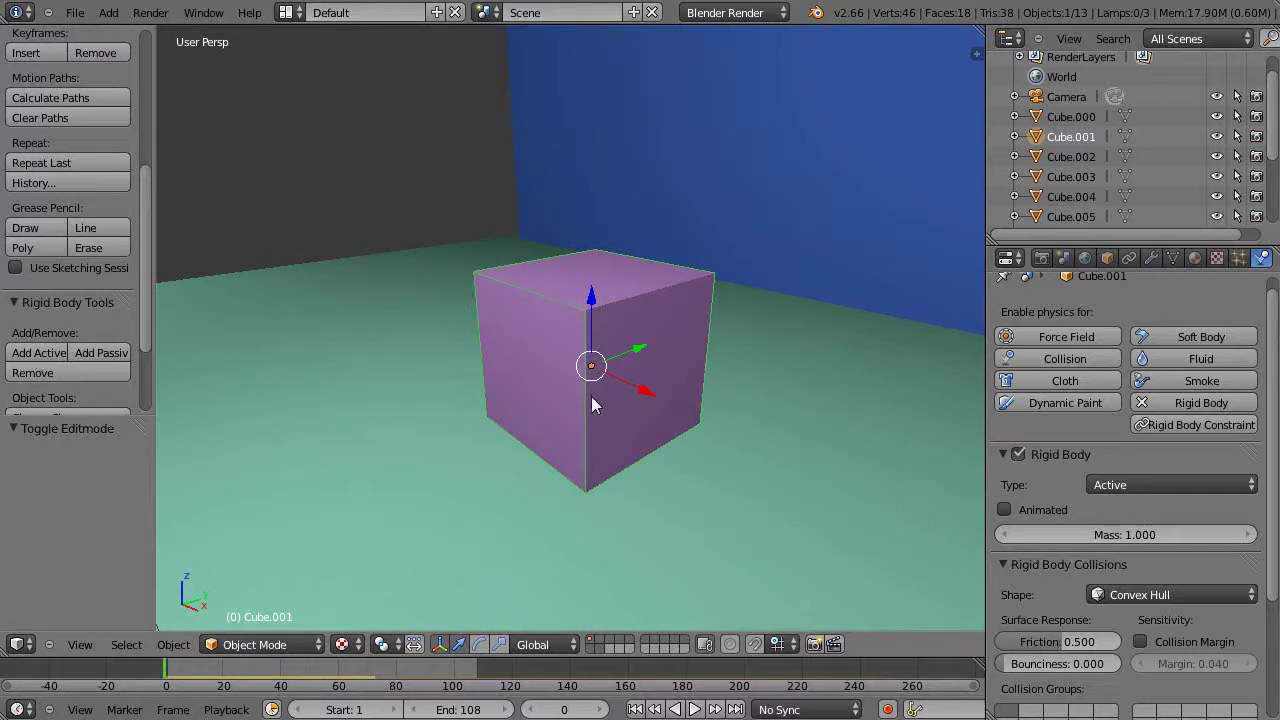
scroll(591, 396, "up", 3)
scroll(595, 394, "down", 2)
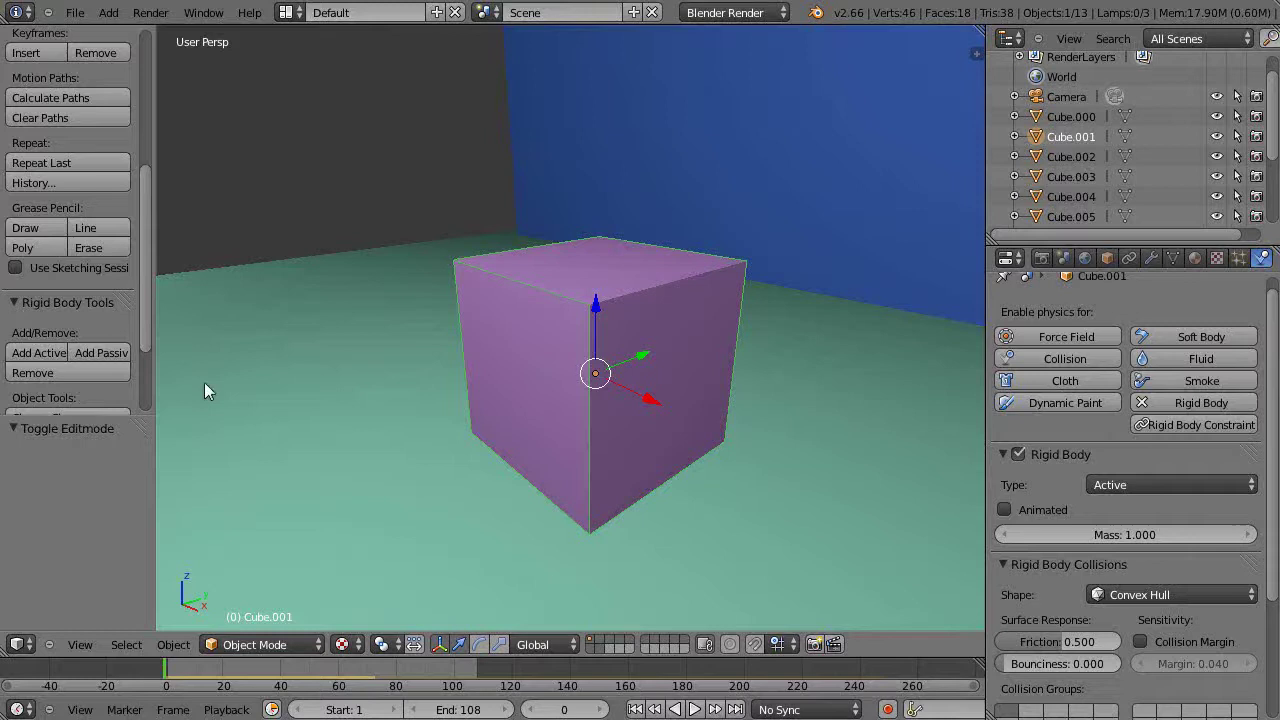
scroll(386, 351, "down", 1)
scroll(388, 350, "up", 1)
scroll(391, 349, "down", 3)
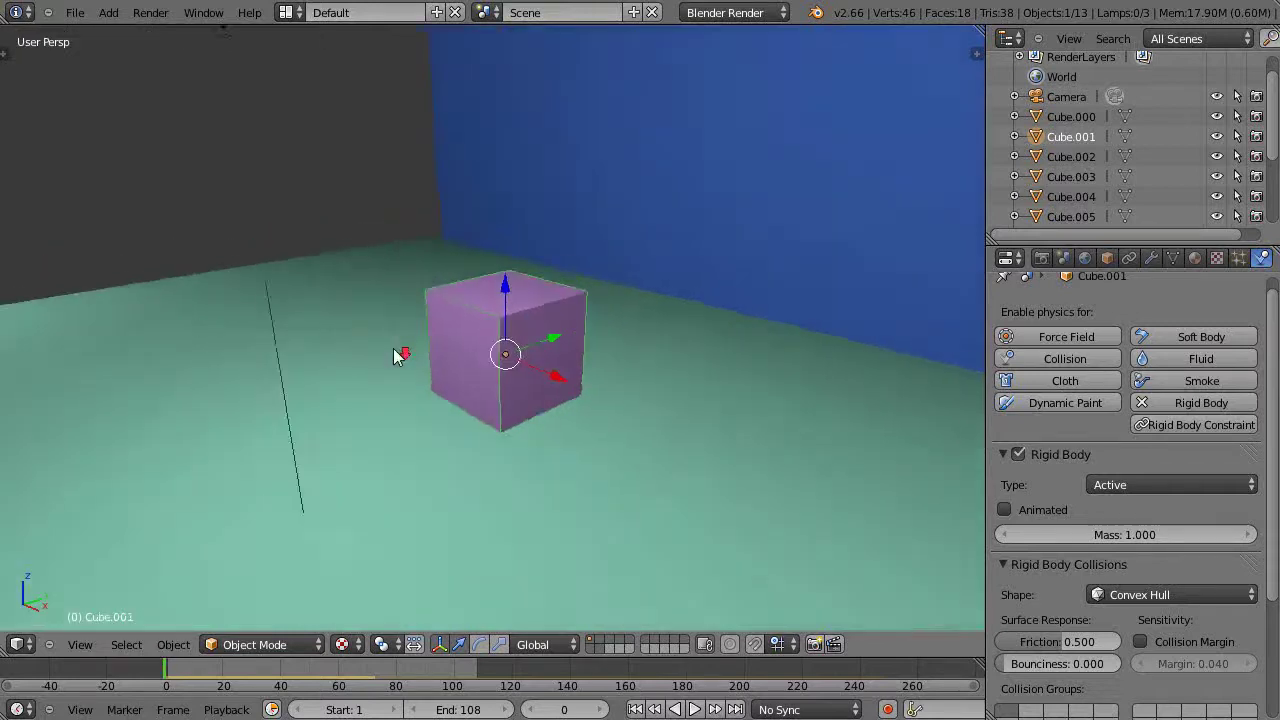
key("t")
Play the simulation with the separated pieces, shorten the timeline's end frame to 80, and stop playback
scroll(333, 356, "down", 2)
key("alt+a")
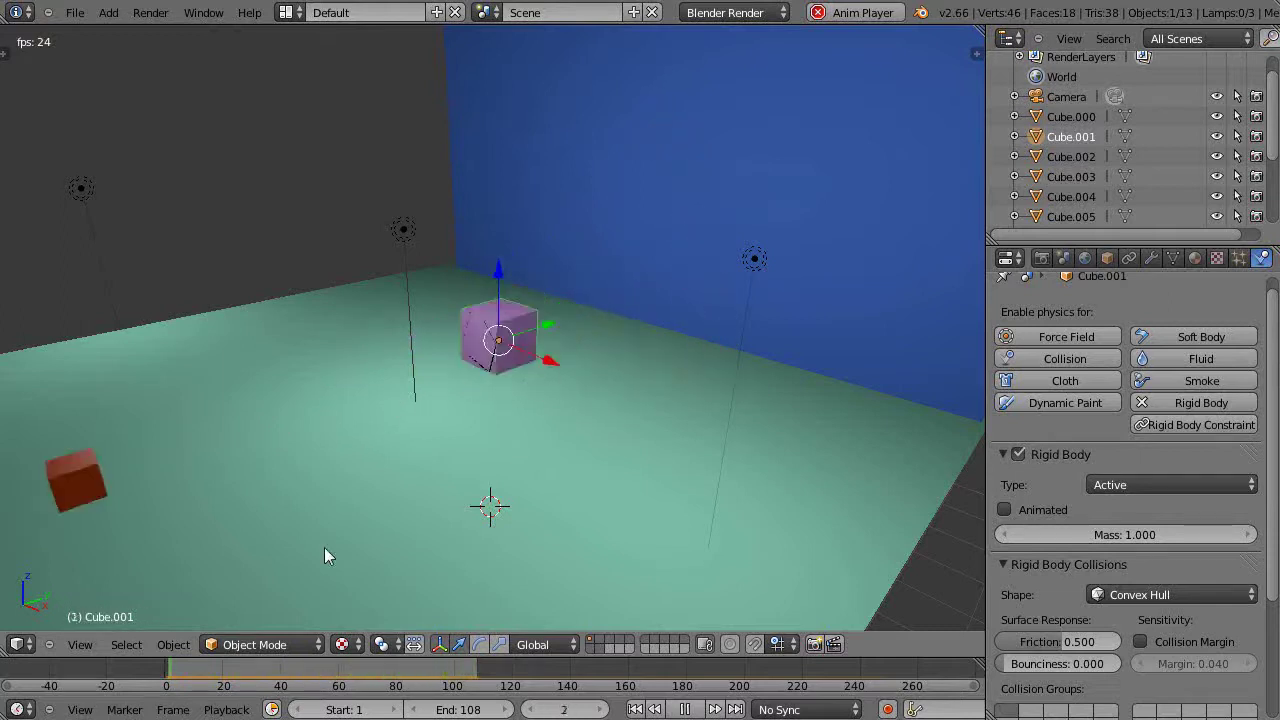
left_click_drag(471, 711, 452, 714)
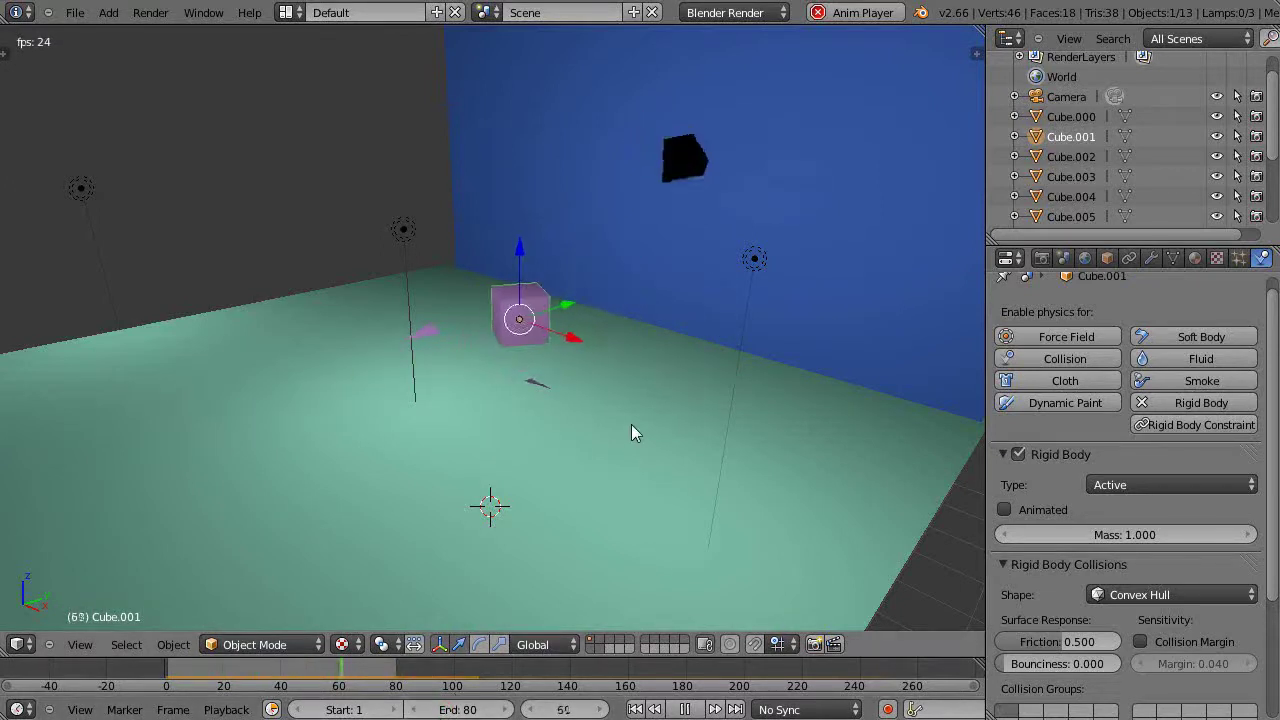
key("Escape")
Enable a rigid body constraint on the triangular piece at the top corner of the cut face
scroll(550, 409, "up", 3)
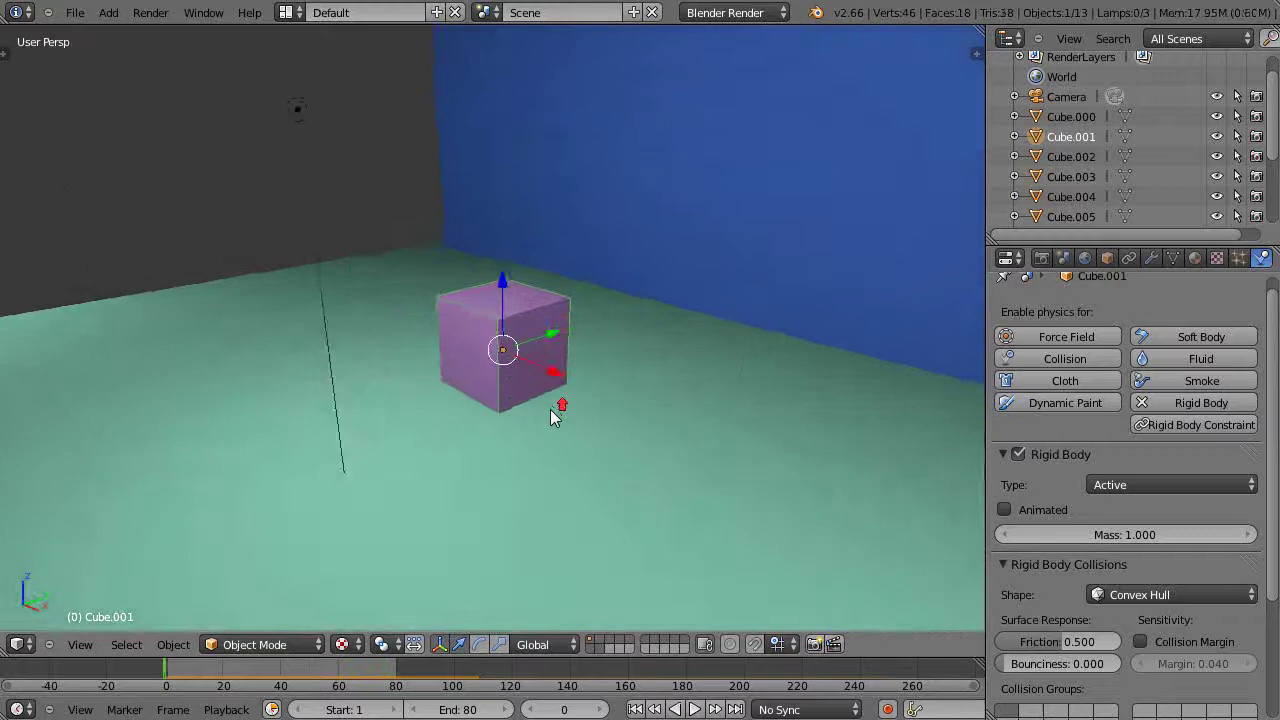
scroll(550, 409, "down", 3)
key("KP_Decimal")
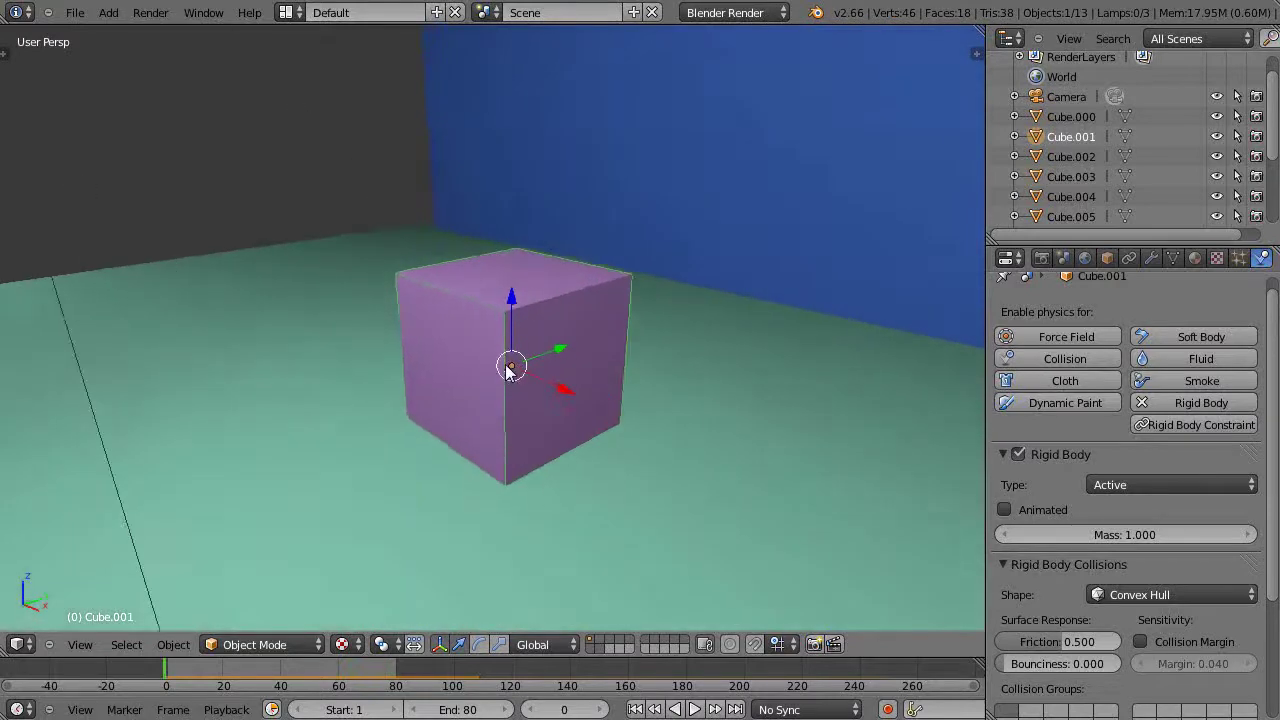
right_click(475, 340)
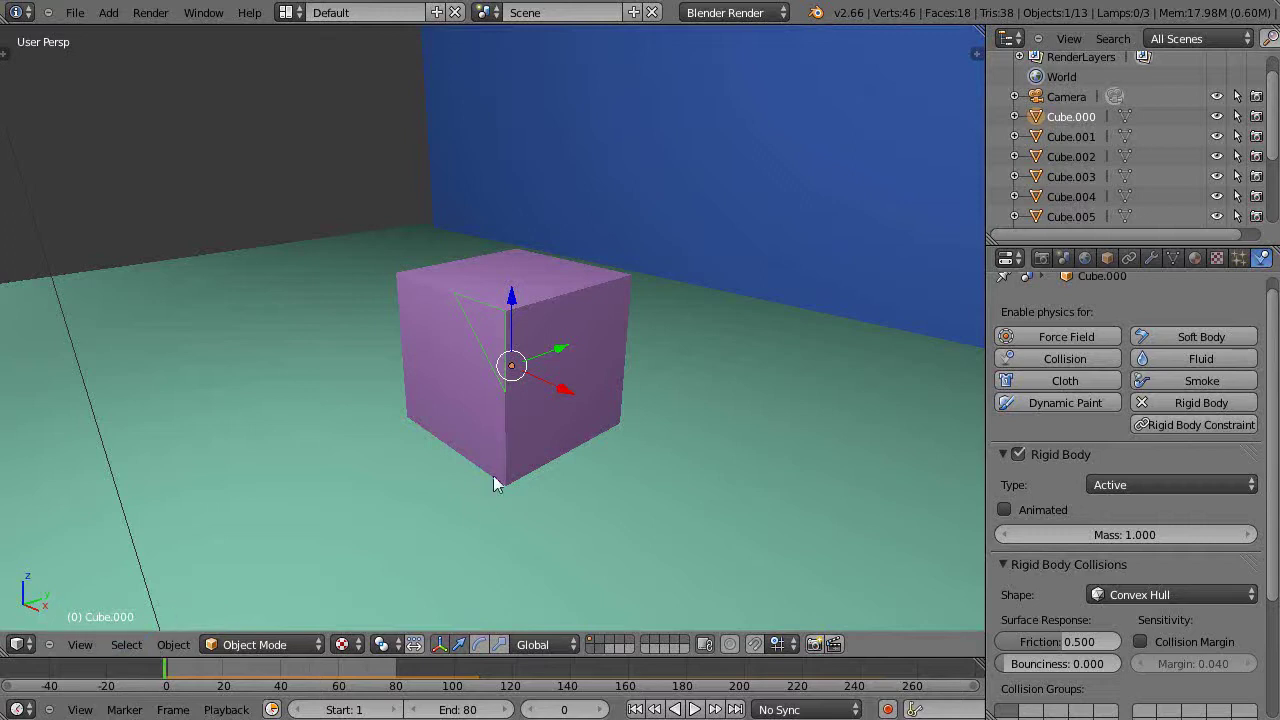
right_click(563, 352)
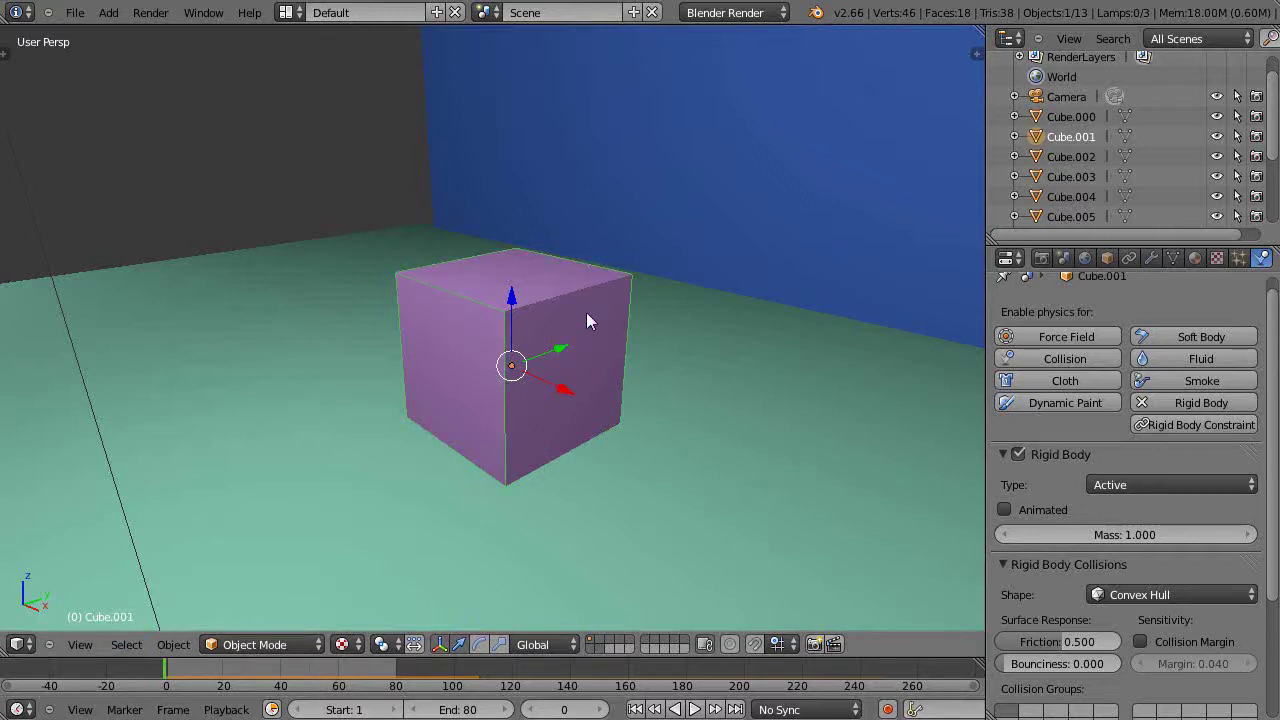
right_click(505, 345)
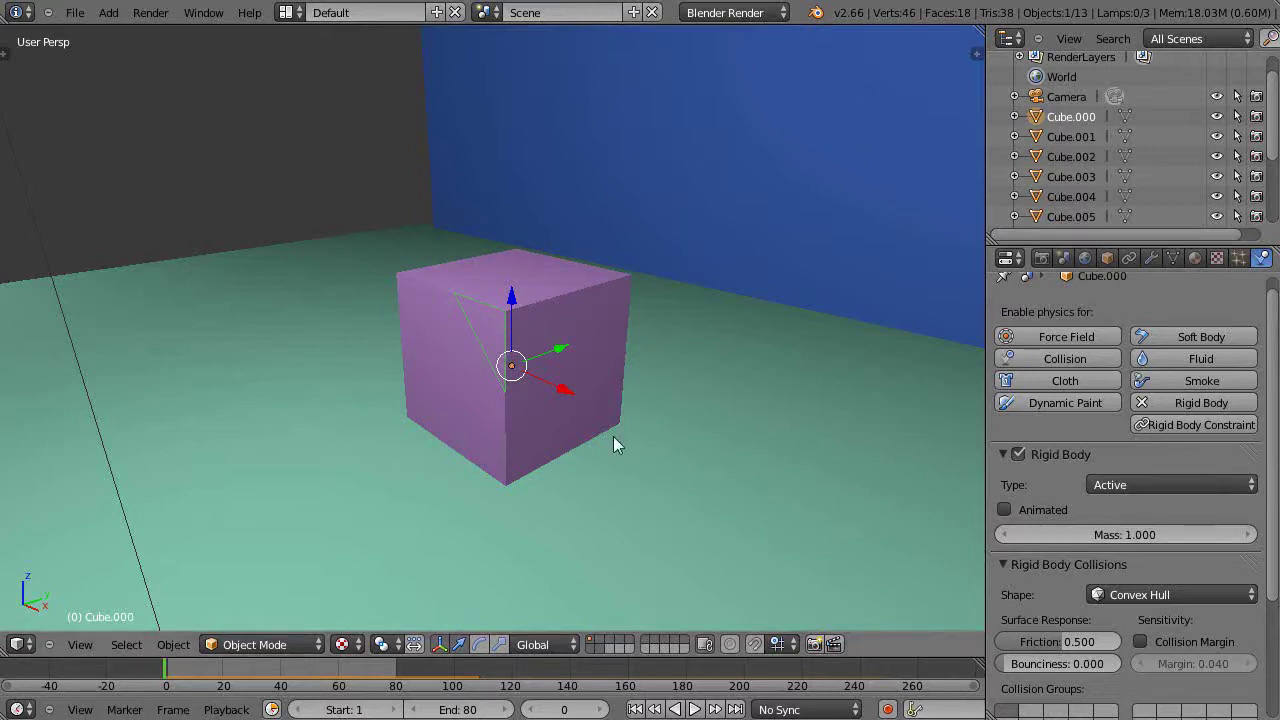
left_click(1197, 426)
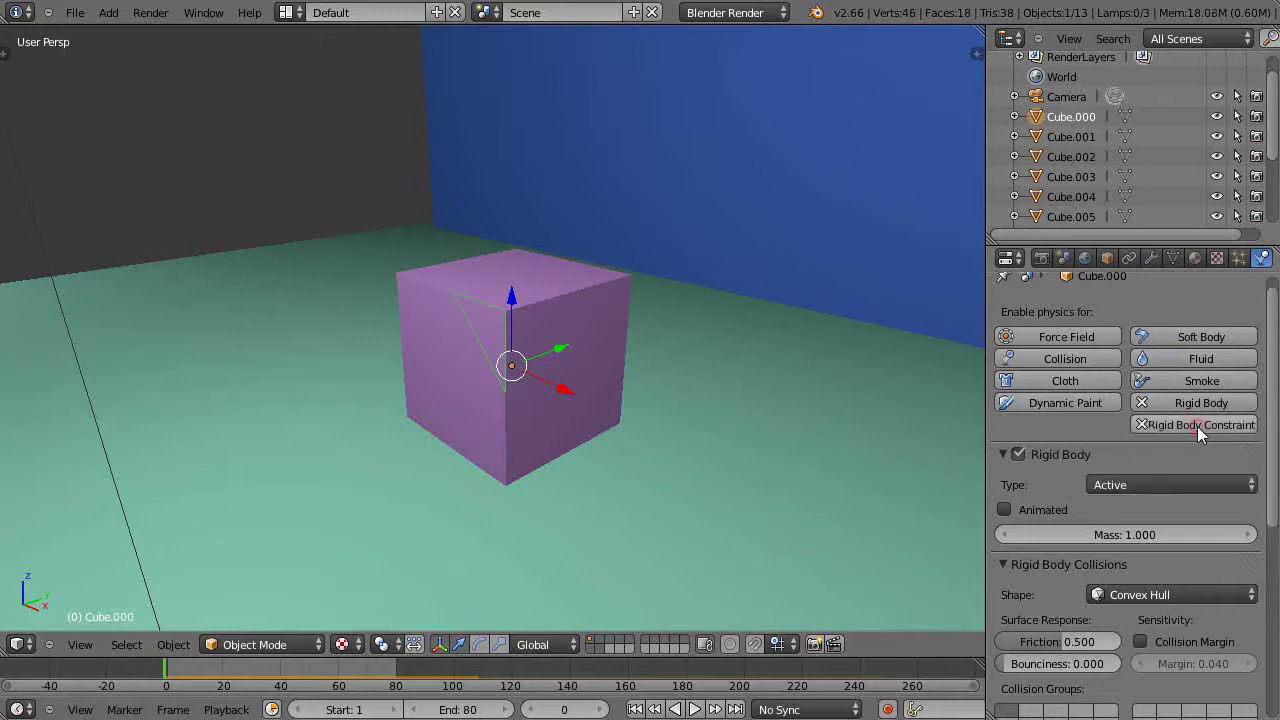
Set the corner piece's fixed constraint to link Cube.000 with the cube body Cube.001, checking both parts by selecting them
scroll(1197, 500, "down", 8)
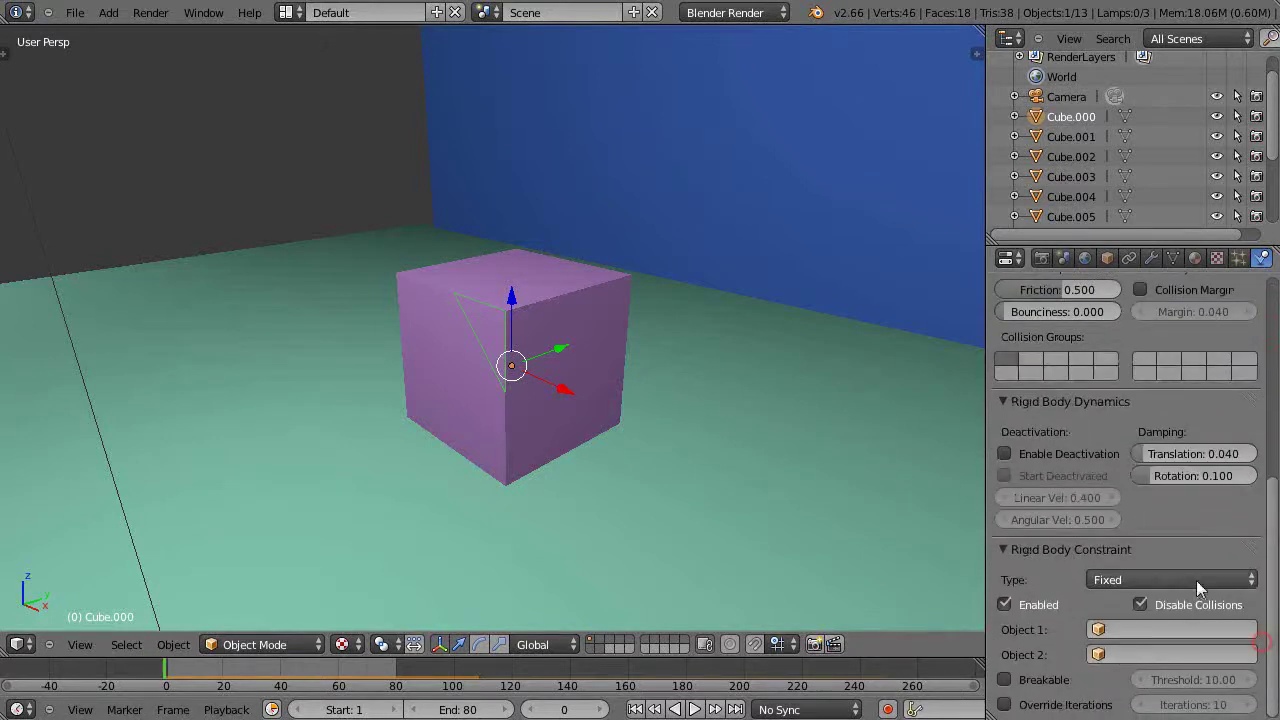
left_click(1147, 630)
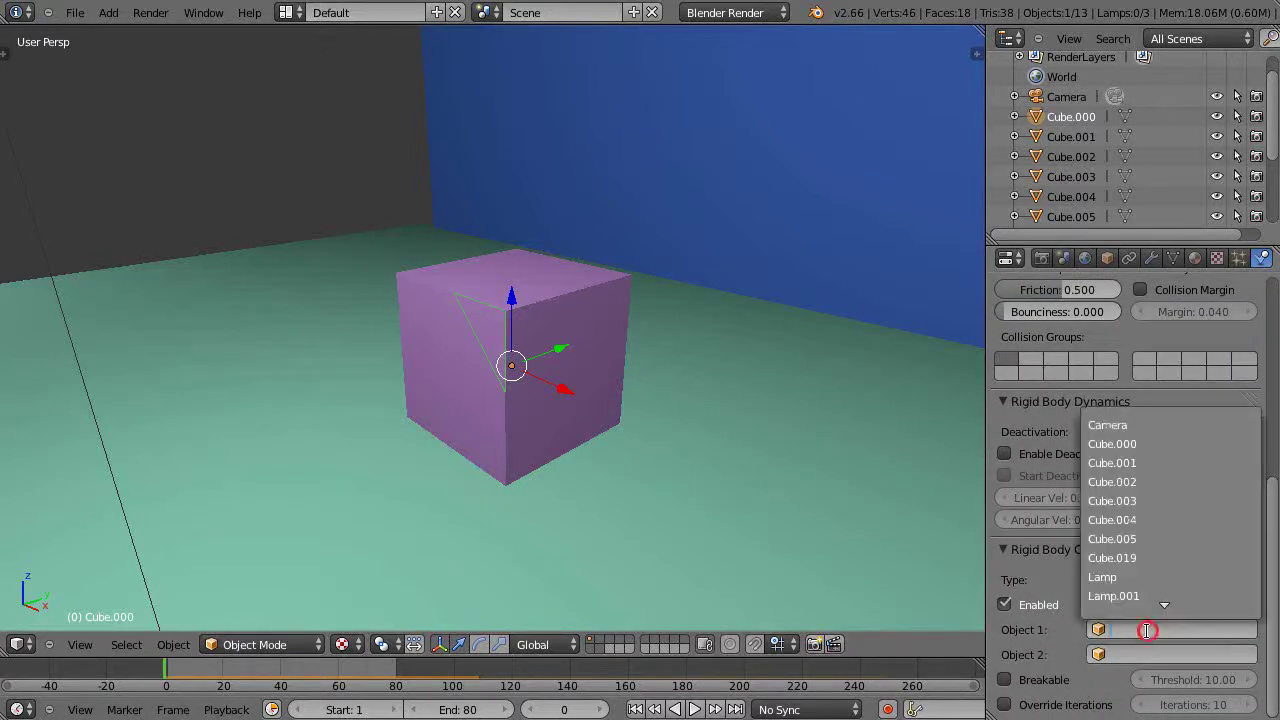
left_click(1122, 445)
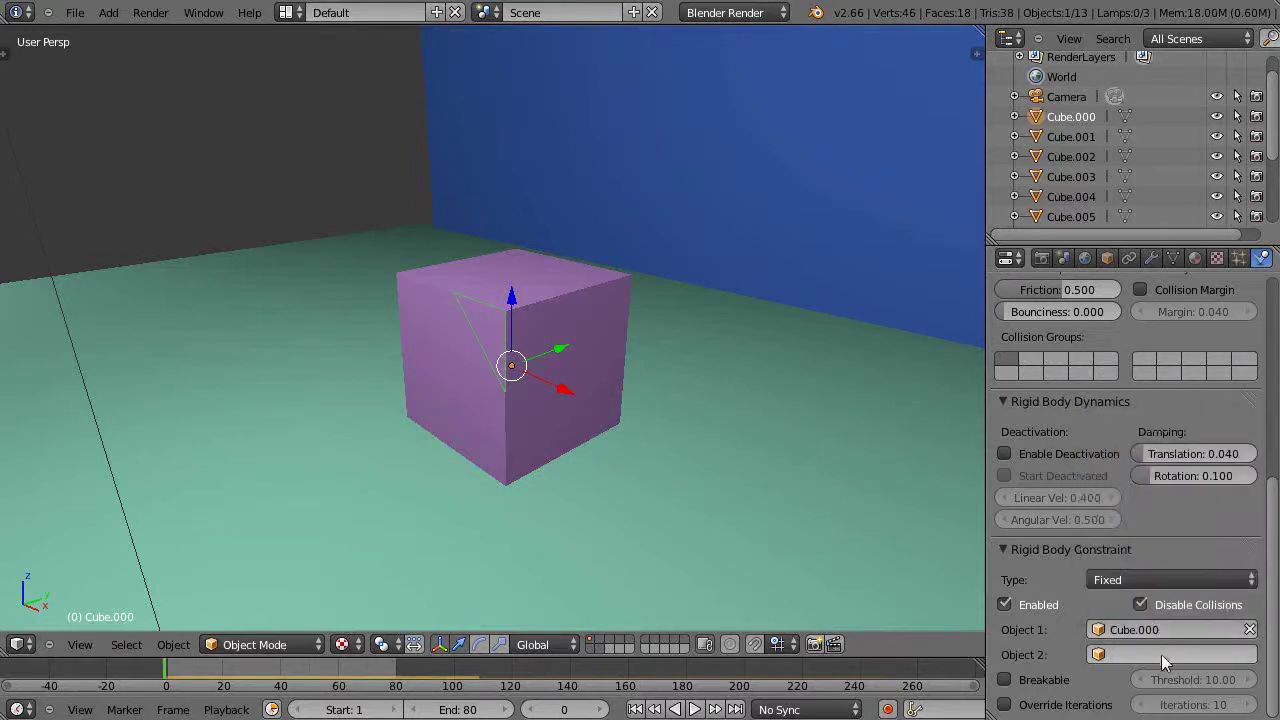
left_click(1161, 654)
left_click(1132, 490)
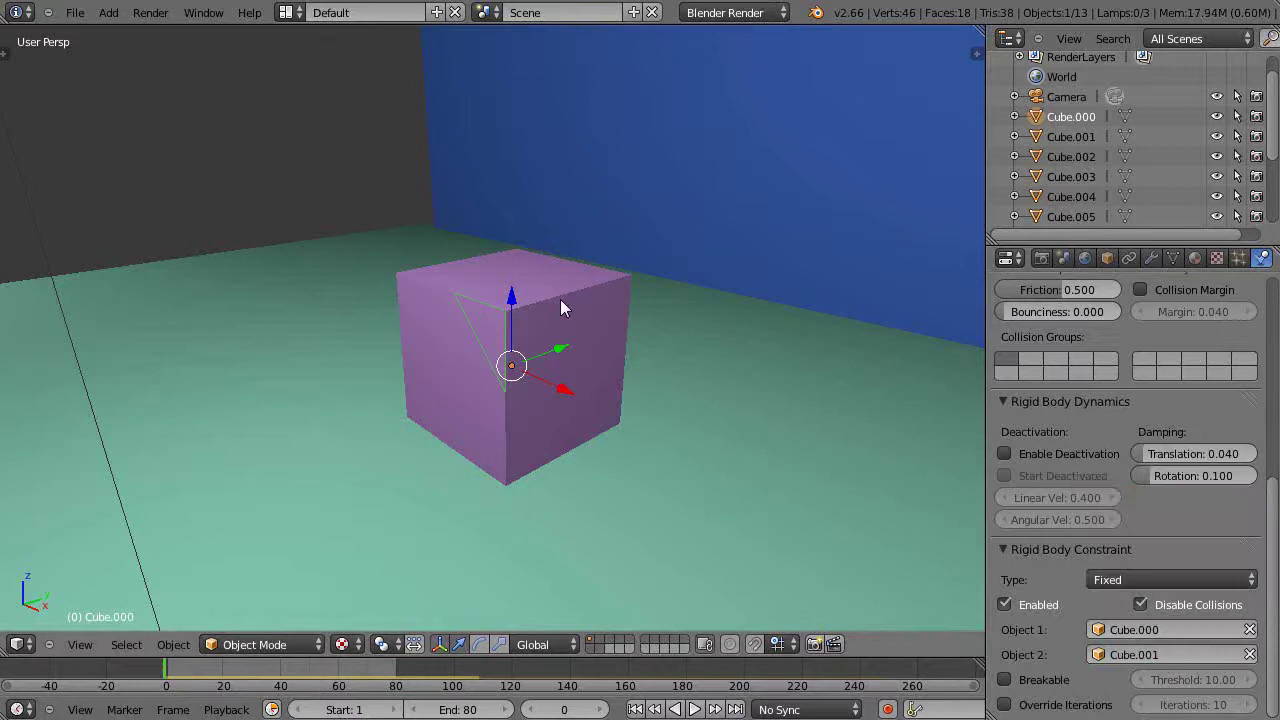
right_click(583, 334)
right_click(499, 327)
Play the simulation twice to check how the corner piece stays attached to the cube body
key("alt+a")
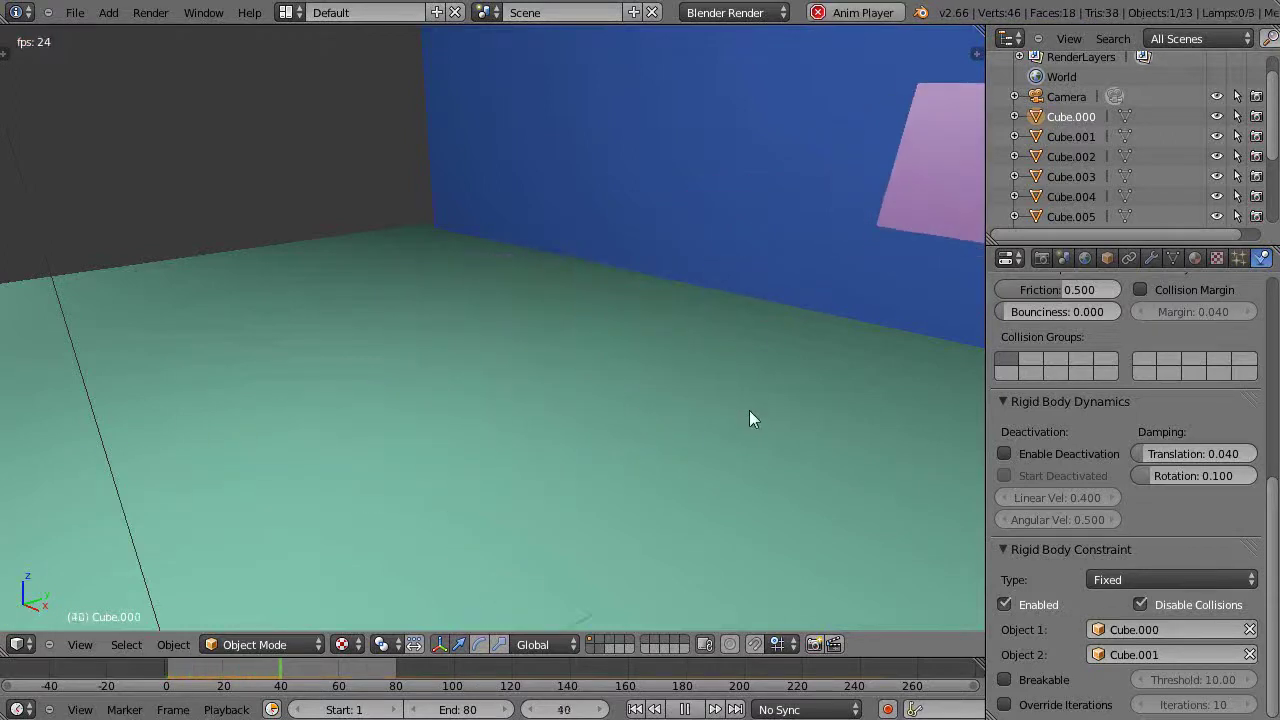
key("Escape")
scroll(666, 442, "down", 2)
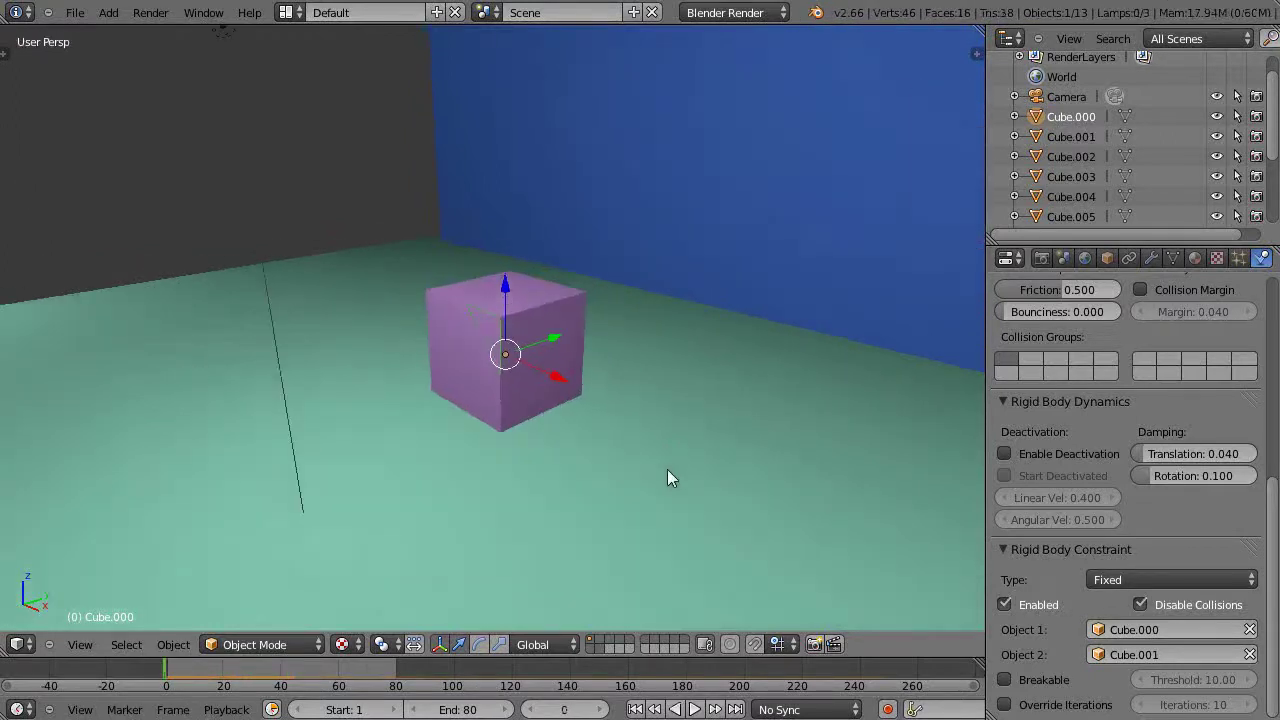
key("alt+a")
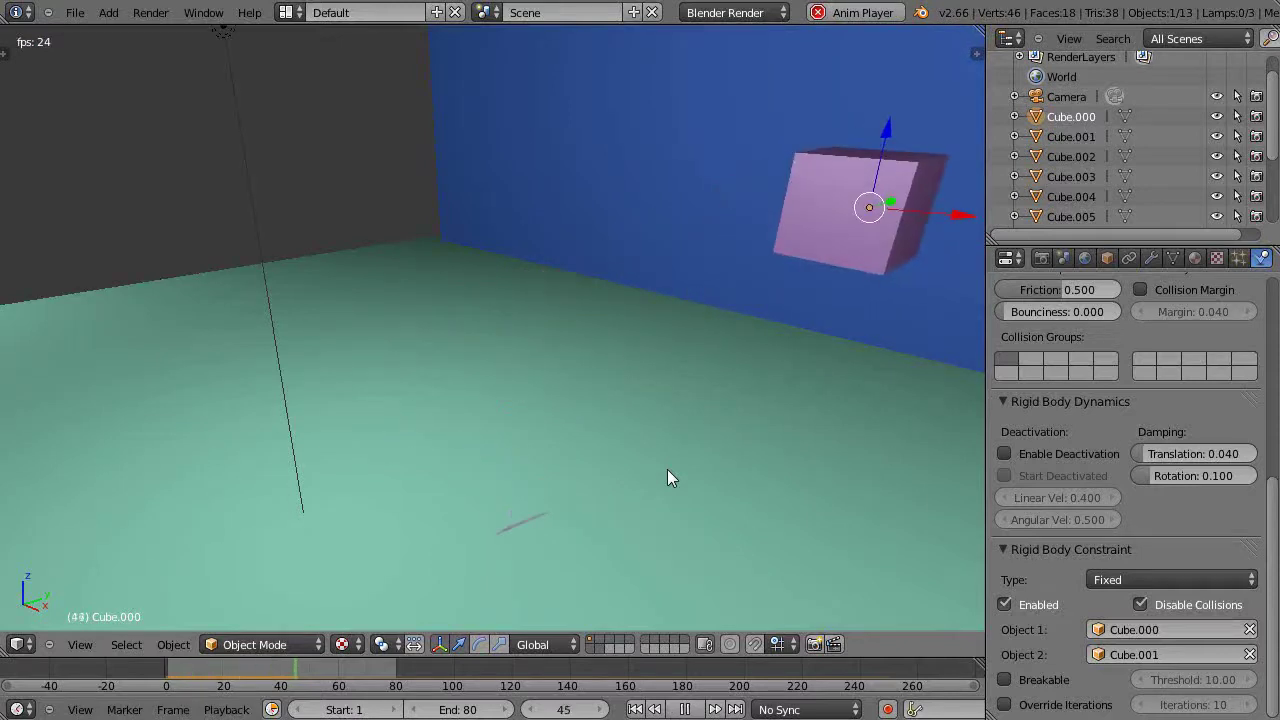
key("Escape")
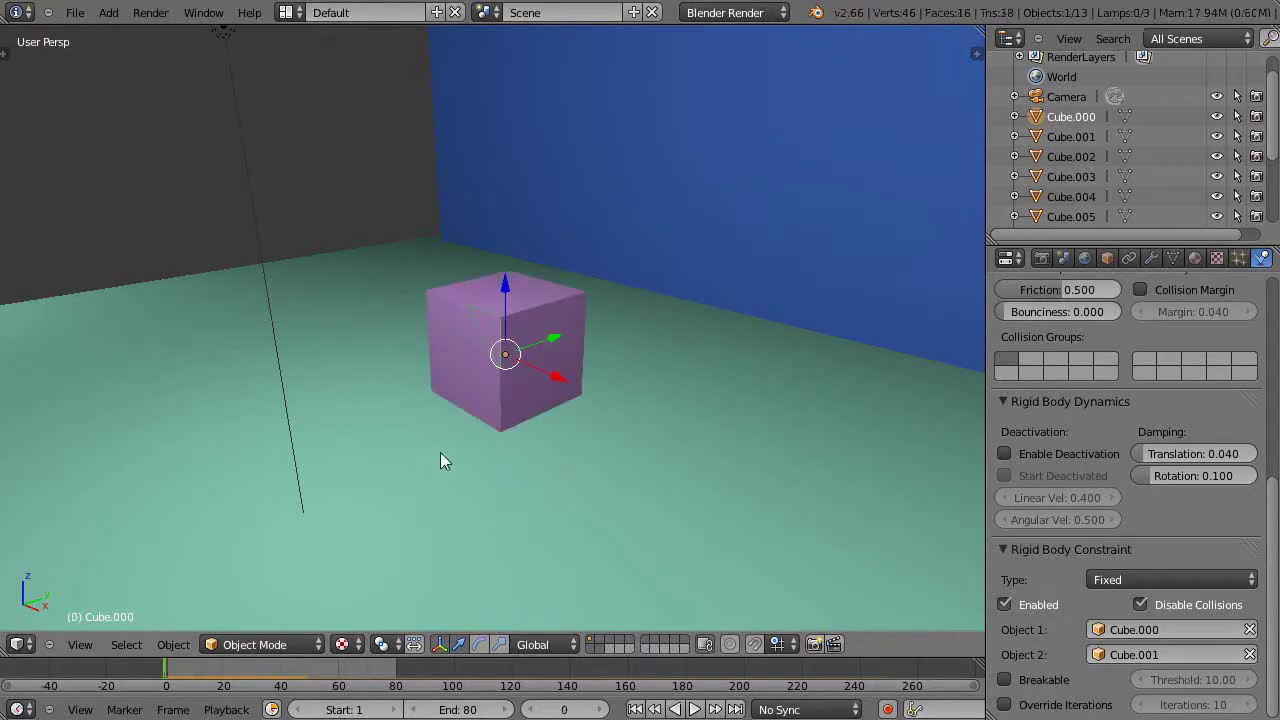
Make the corner piece's rigid body constraint breakable and test it by playing the simulation
left_click(1004, 679)
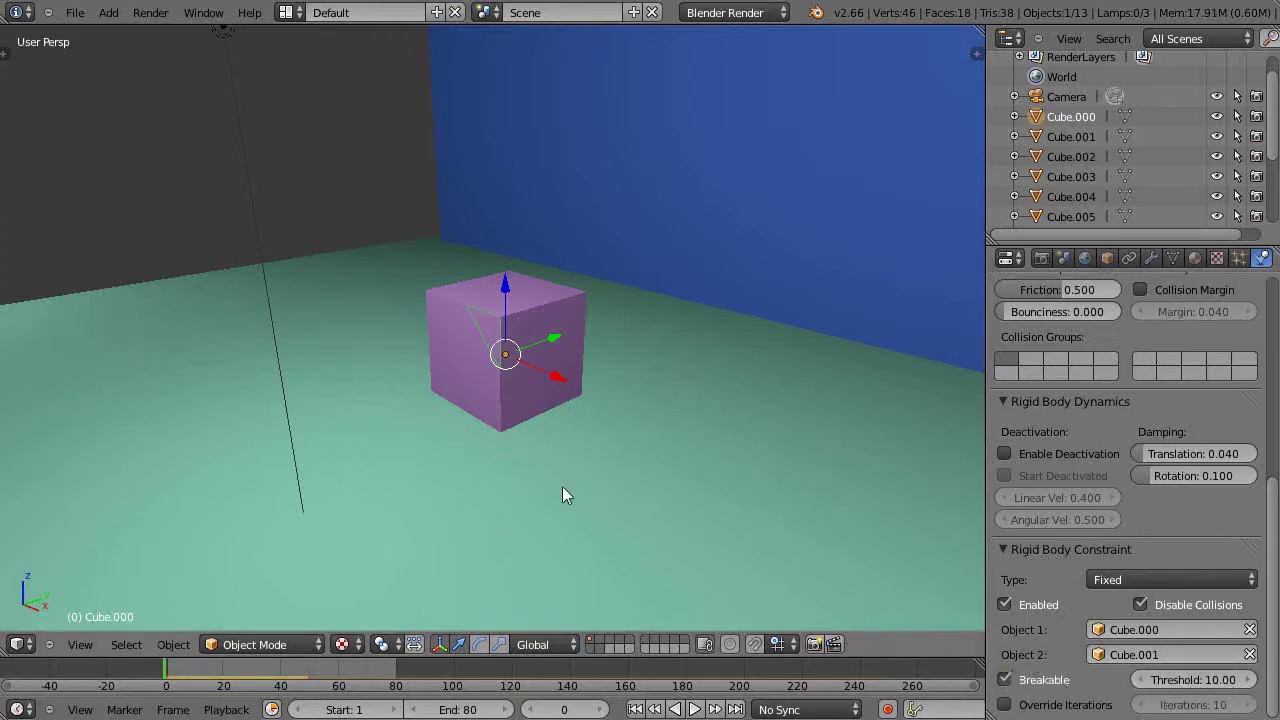
key("alt+a")
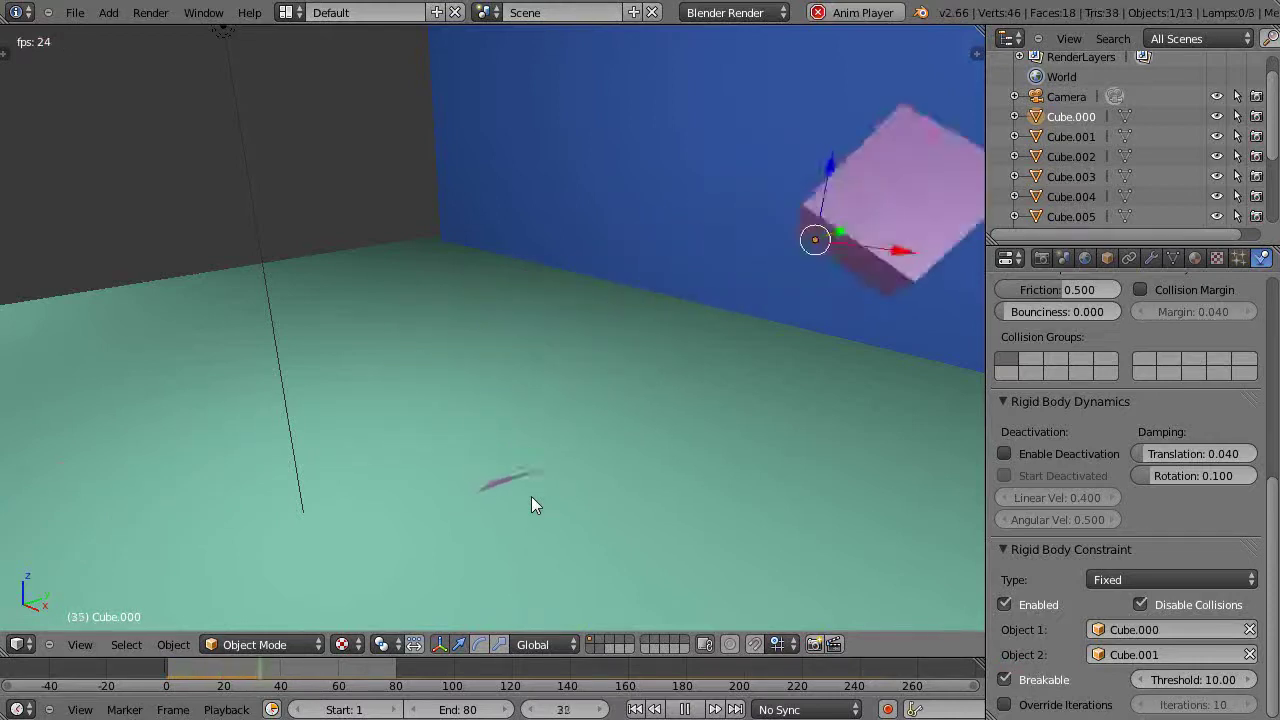
key("Escape")
Replay the simulation from another side of the cube, stop it, and step back through the frames to inspect the impact
left_click(389, 568)
middle_click_drag(389, 568, 607, 580)
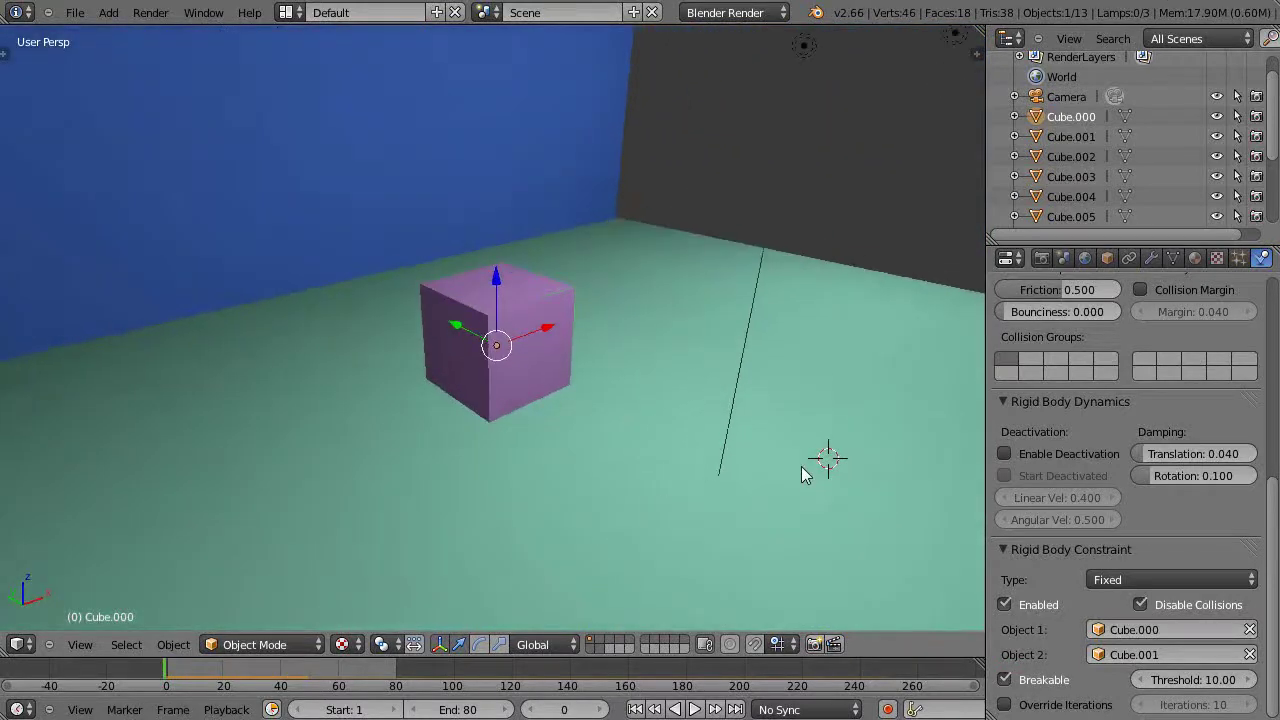
key("alt+a")
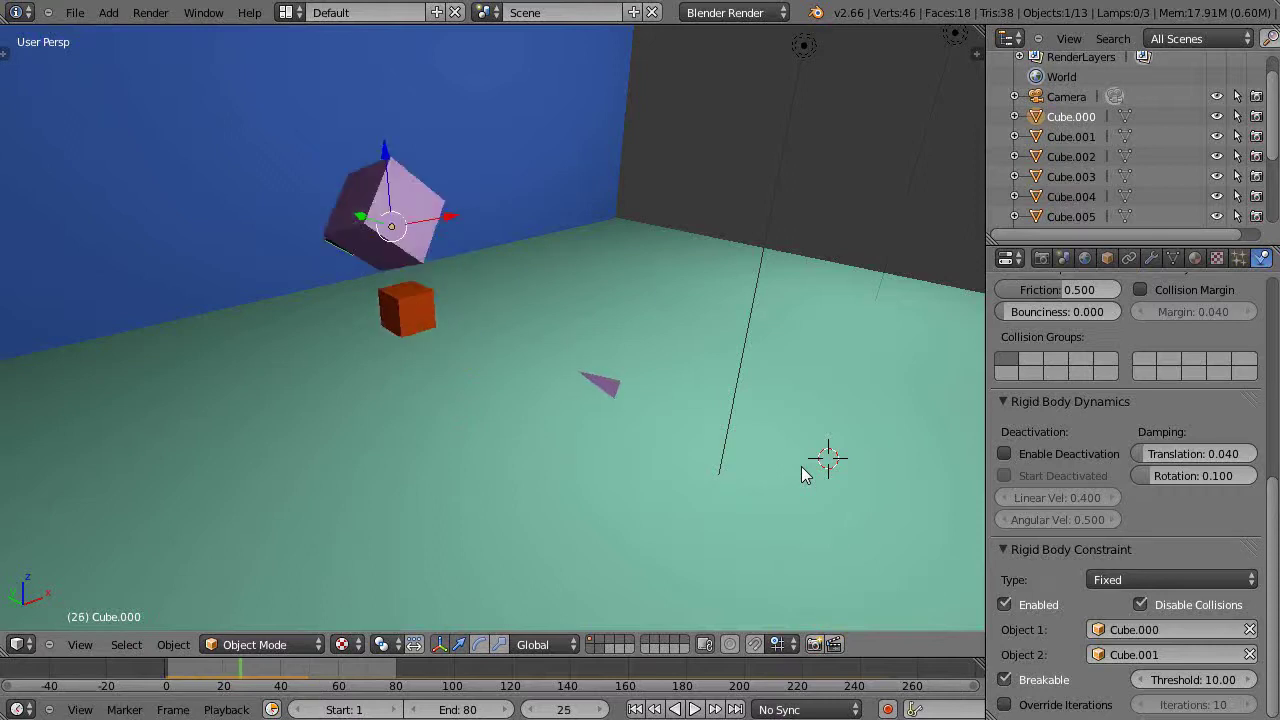
middle_click_drag(412, 440, 450, 378)
middle_click_drag(445, 353, 451, 358)
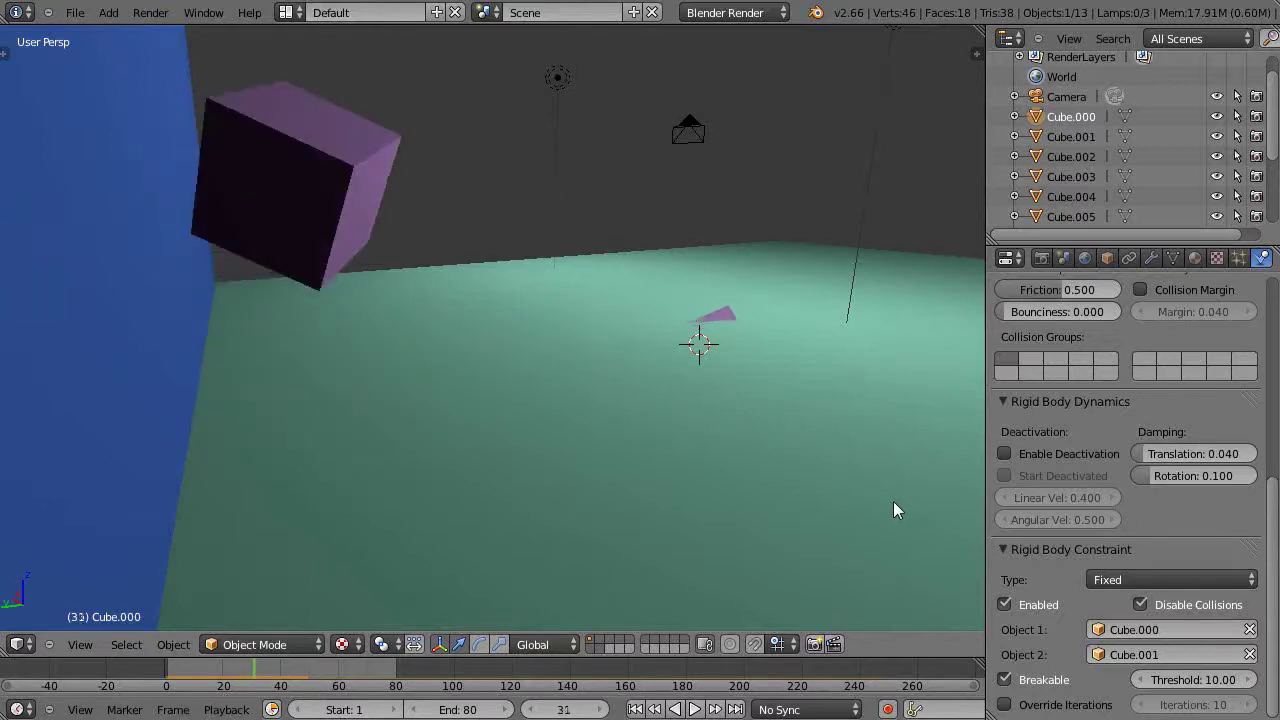
key("Left")
key("Left")
key("Left")
key("Left")
key("Left")
key("Left")
key("Left")
key("Left")
key("Left")
key("Left")
key("Left")
key("Left")
key("Left")
key("Left")
key("Left")
key("Left")
key("Left")
key("Left")
key("Left")
key("Left")
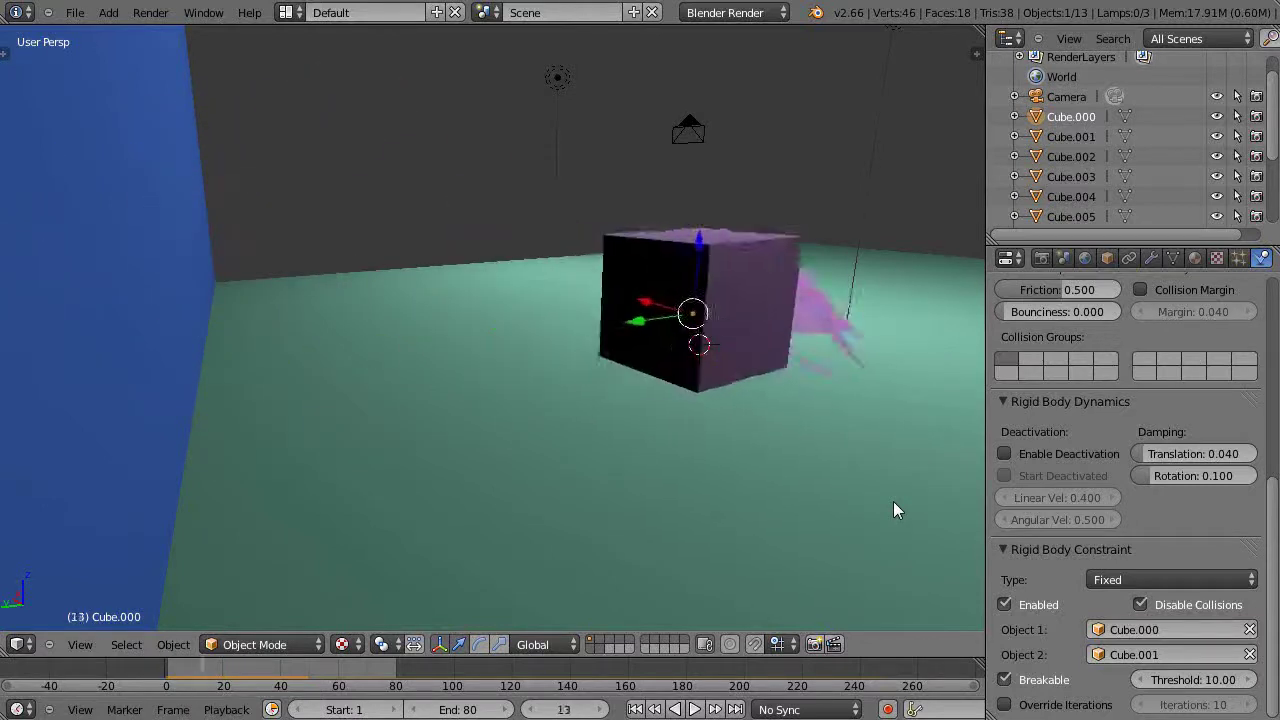
Examine the separating face pieces from the front of the cube at frame 7
middle_click_drag(893, 441, 523, 451)
scroll(730, 440, "down", 4)
scroll(535, 432, "down", 4)
scroll(537, 430, "up", 3)
scroll(538, 438, "down", 3)
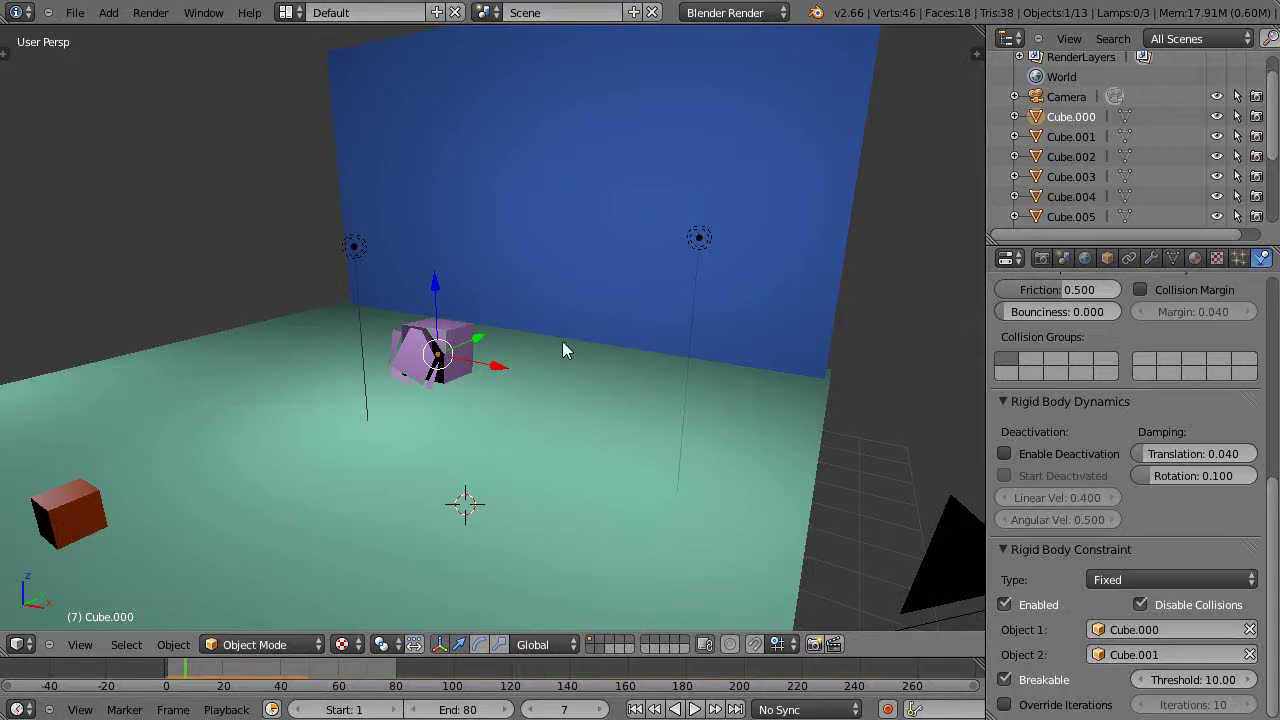
scroll(410, 367, "up", 5)
scroll(409, 367, "down", 2)
middle_click_drag(409, 367, 554, 361)
scroll(570, 347, "down", 2)
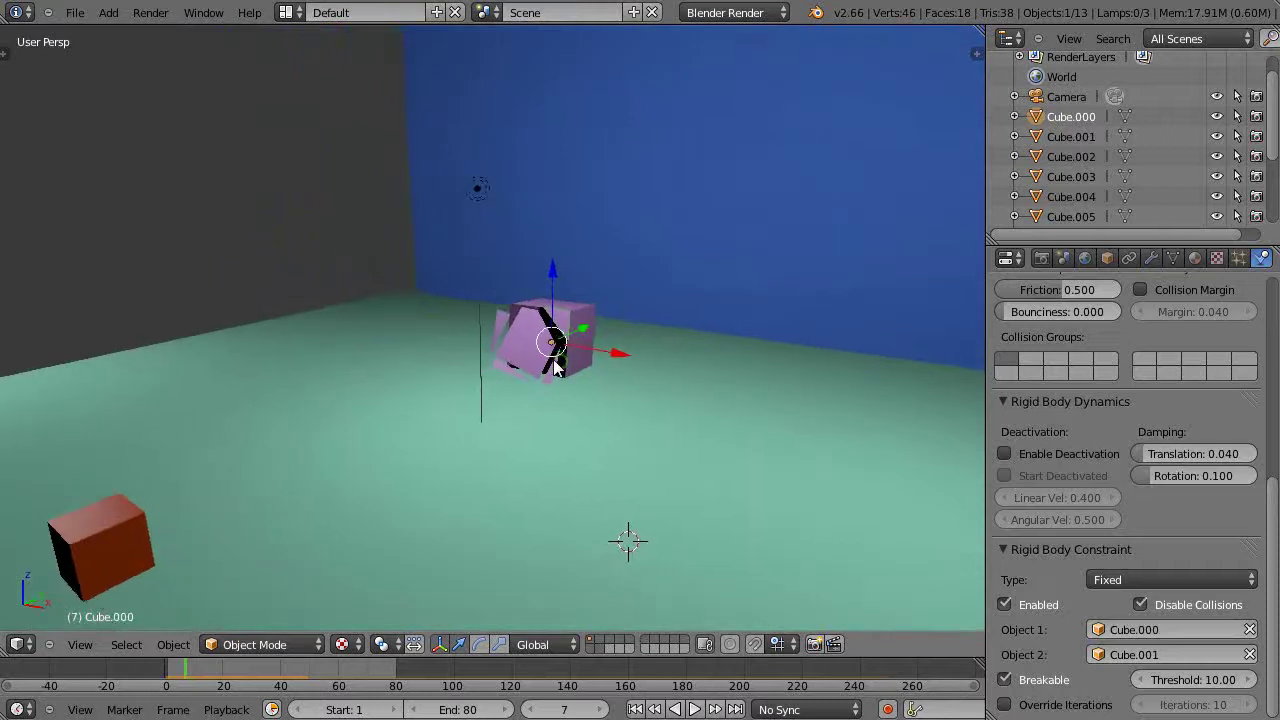
scroll(586, 356, "up", 3)
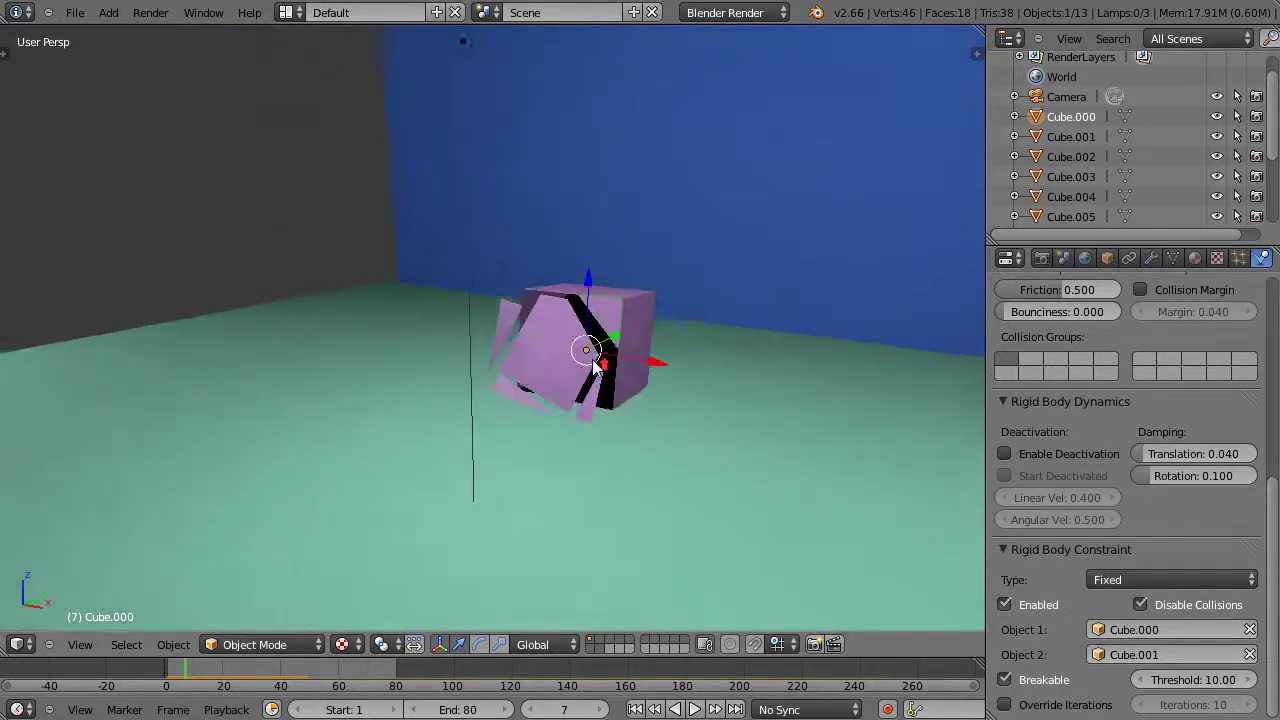
Enable a rigid body constraint on the large central face piece with Cube.005 as its first object
right_click(588, 366)
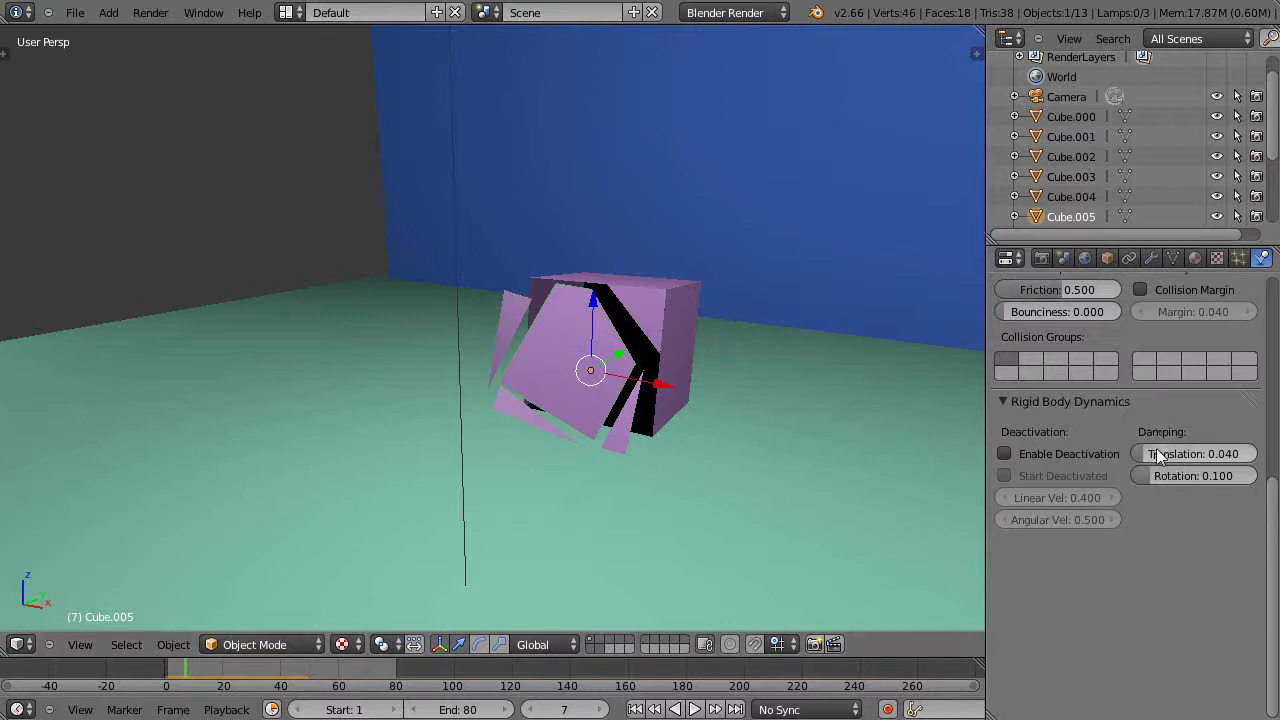
scroll(1150, 440, "up", 8)
left_click(1200, 397)
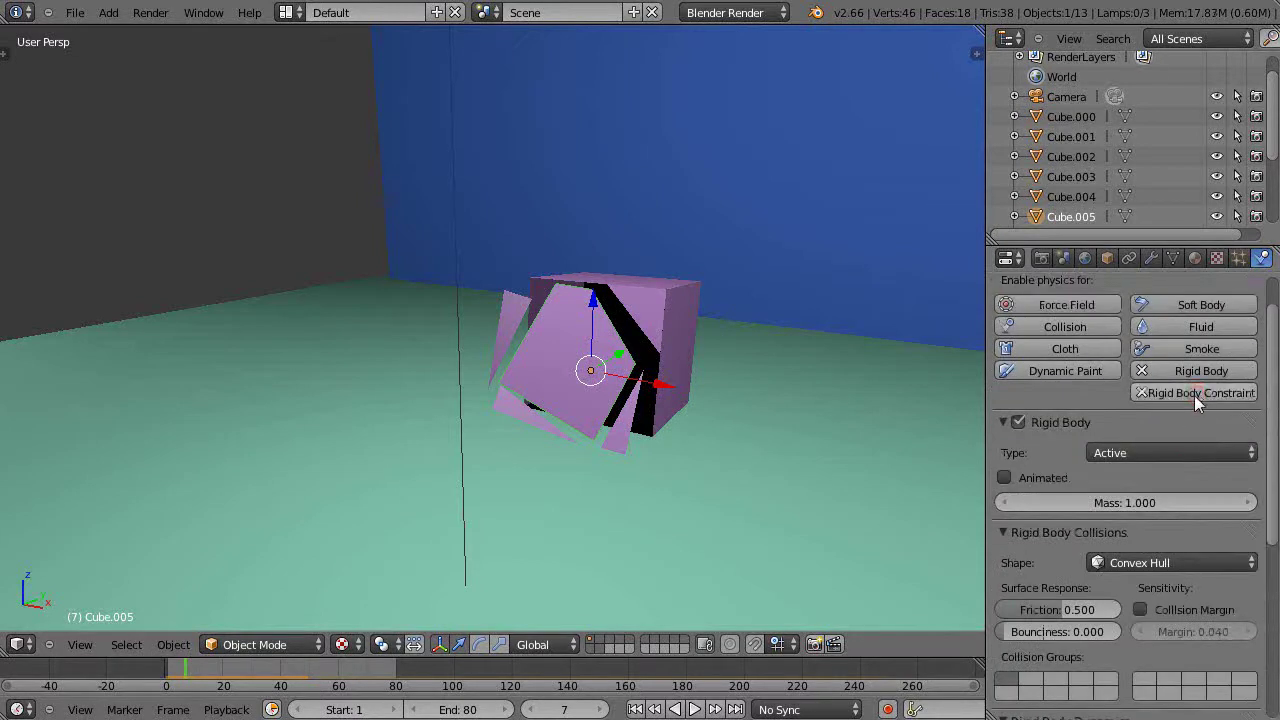
scroll(1186, 419, "down", 8)
left_click(1133, 630)
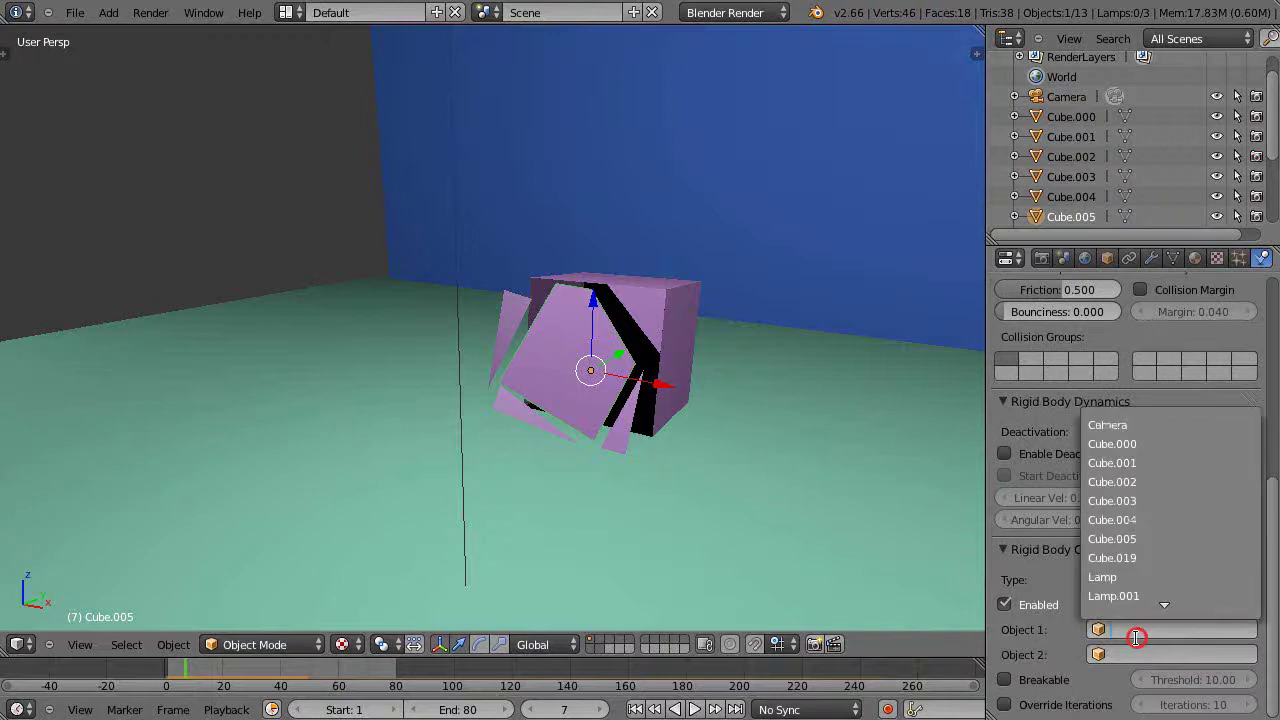
left_click(1118, 537)
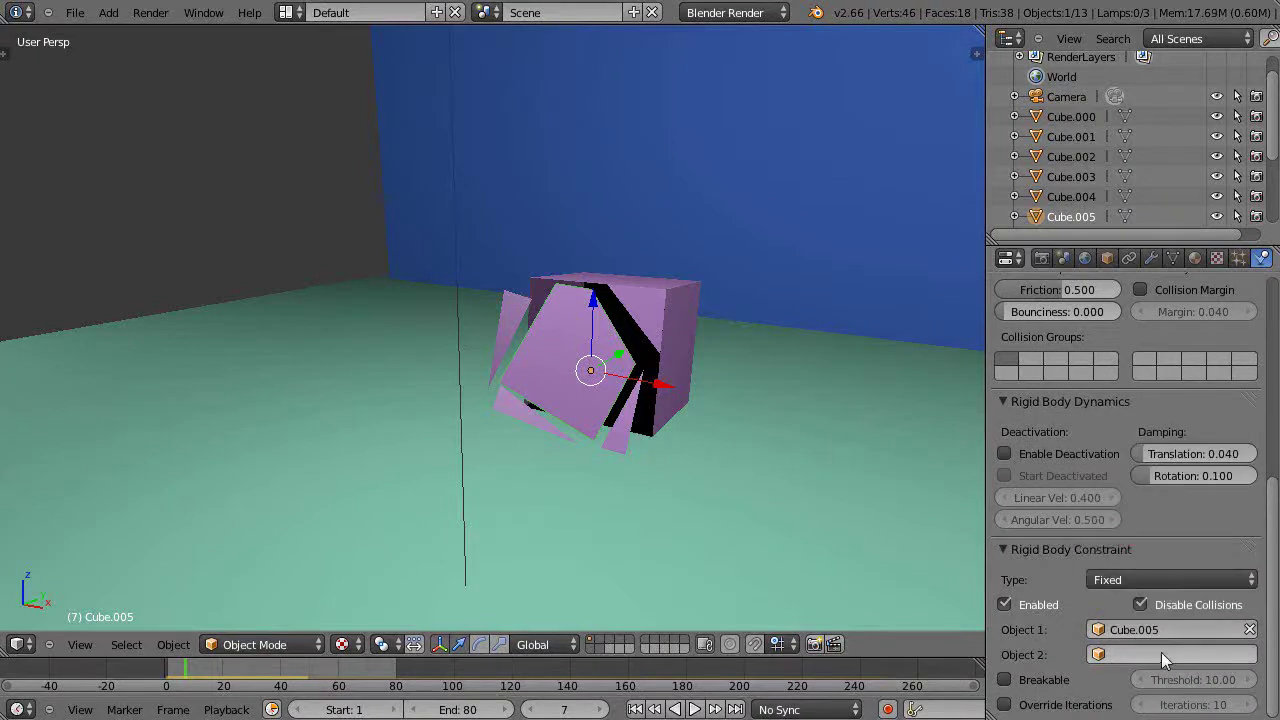
Set the cube body Cube.001 as the central piece's second constraint object and make the constraint breakable
left_click(1161, 653)
left_click(1098, 464)
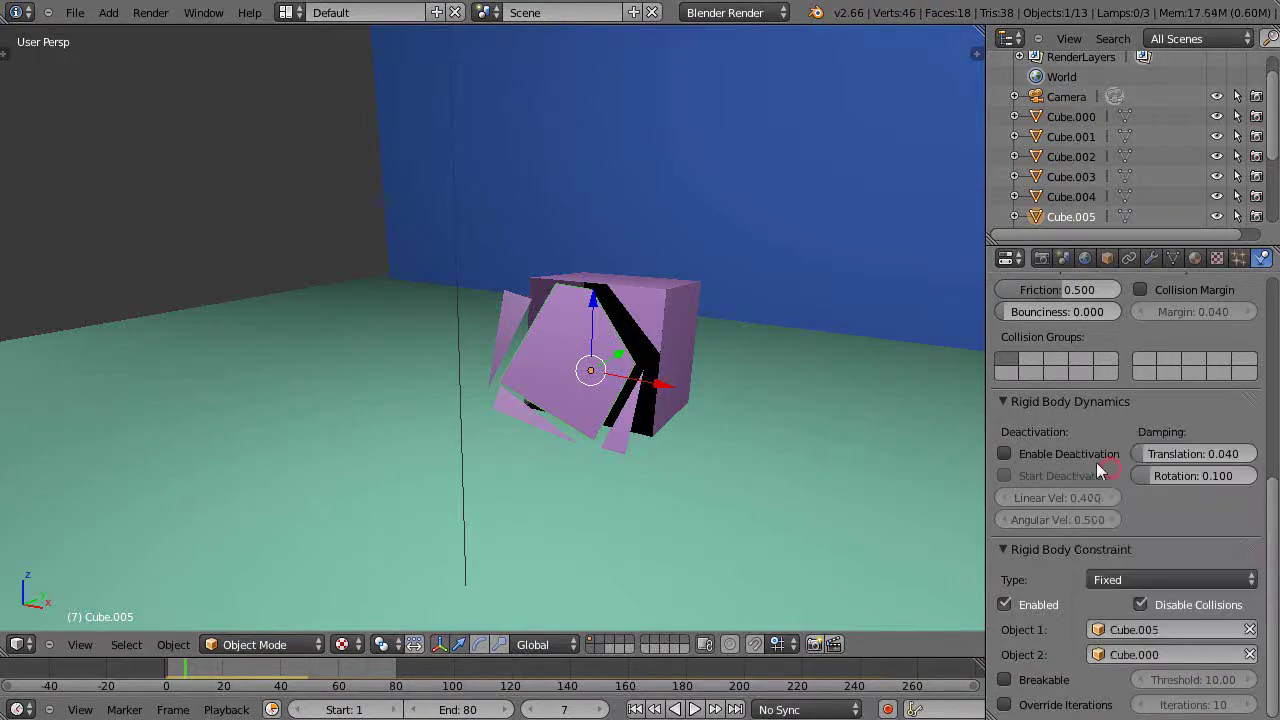
right_click(688, 347)
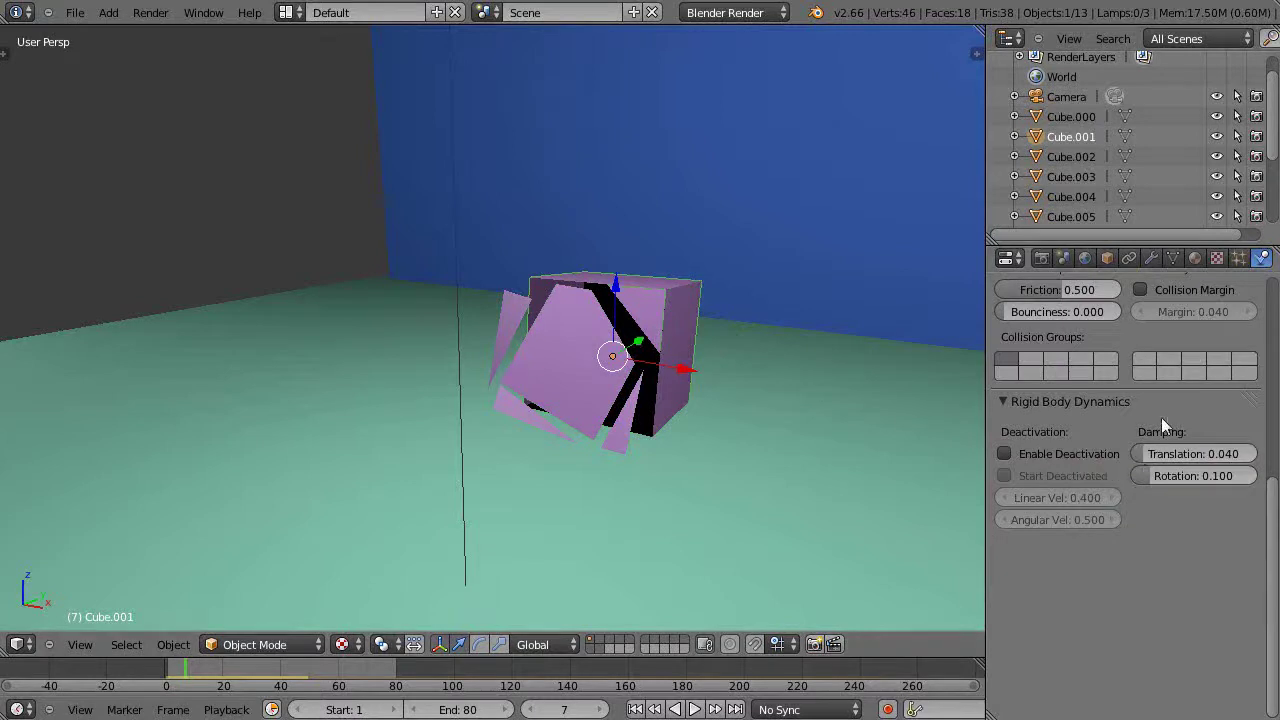
right_click(633, 393)
left_click(1151, 658)
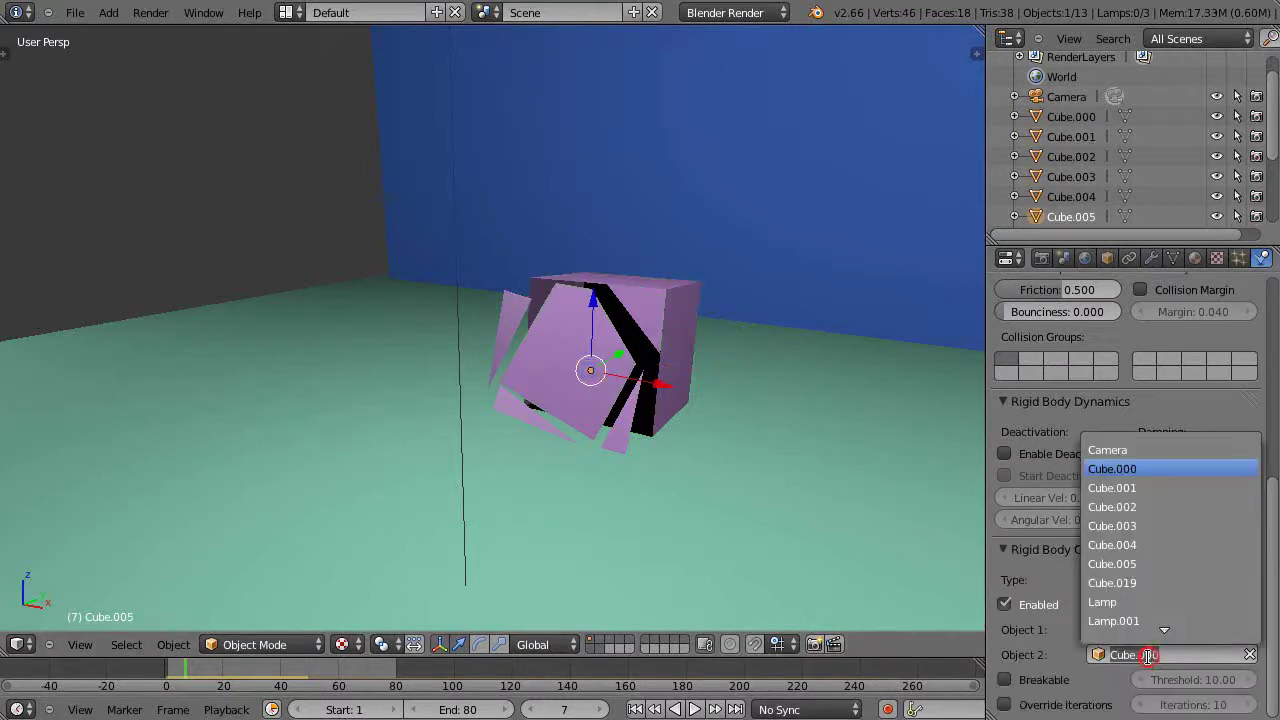
left_click(1100, 486)
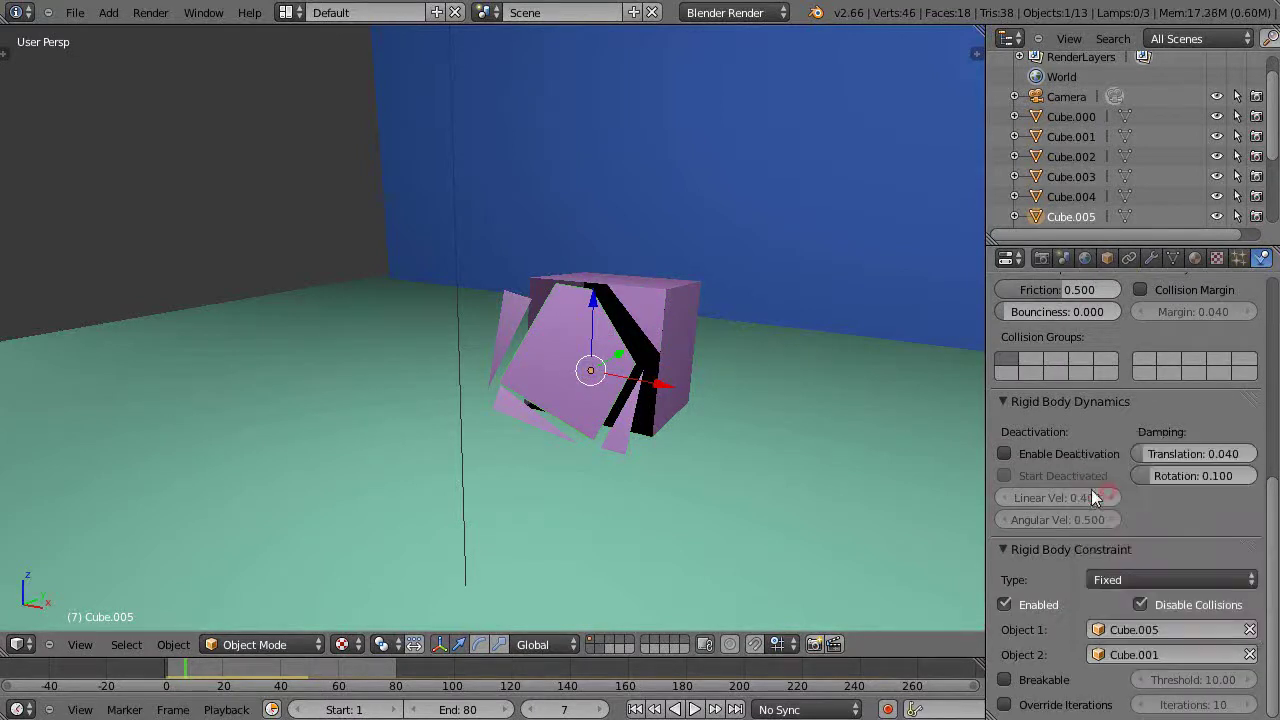
left_click(1004, 679)
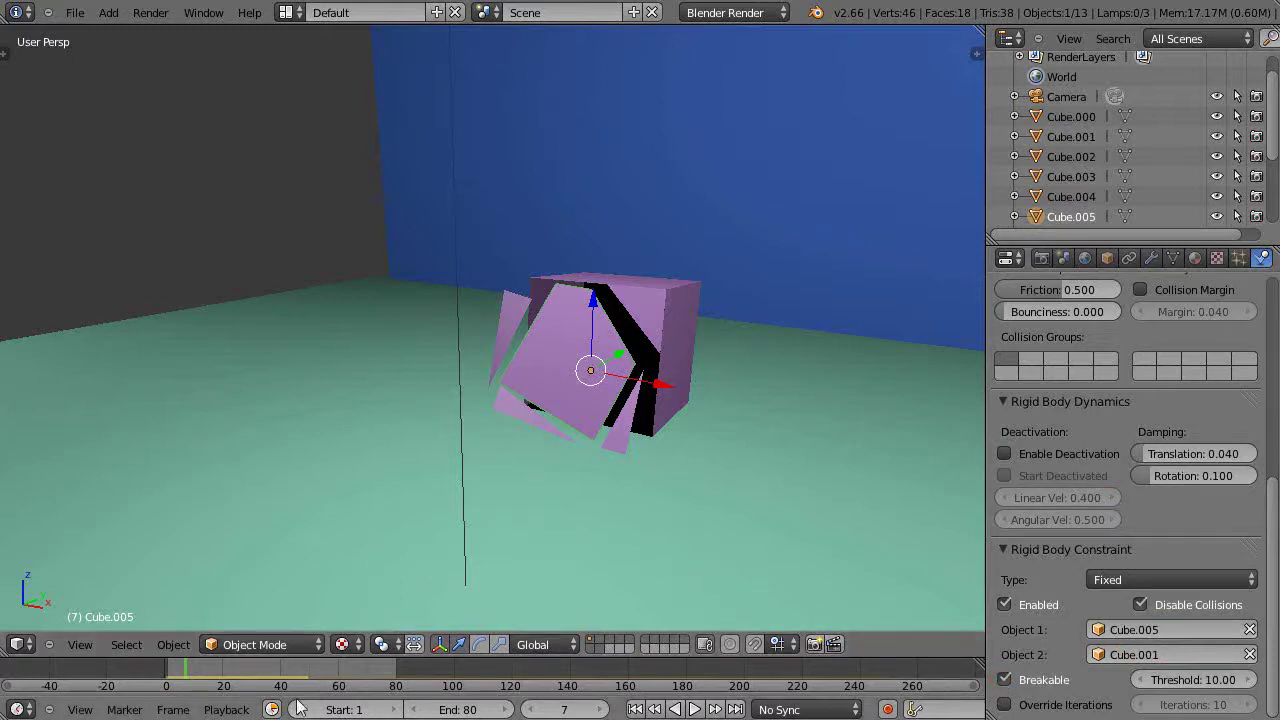
Play the simulation from frame 1, stop it, and step back to frame 15 to review the break
left_click(166, 668)
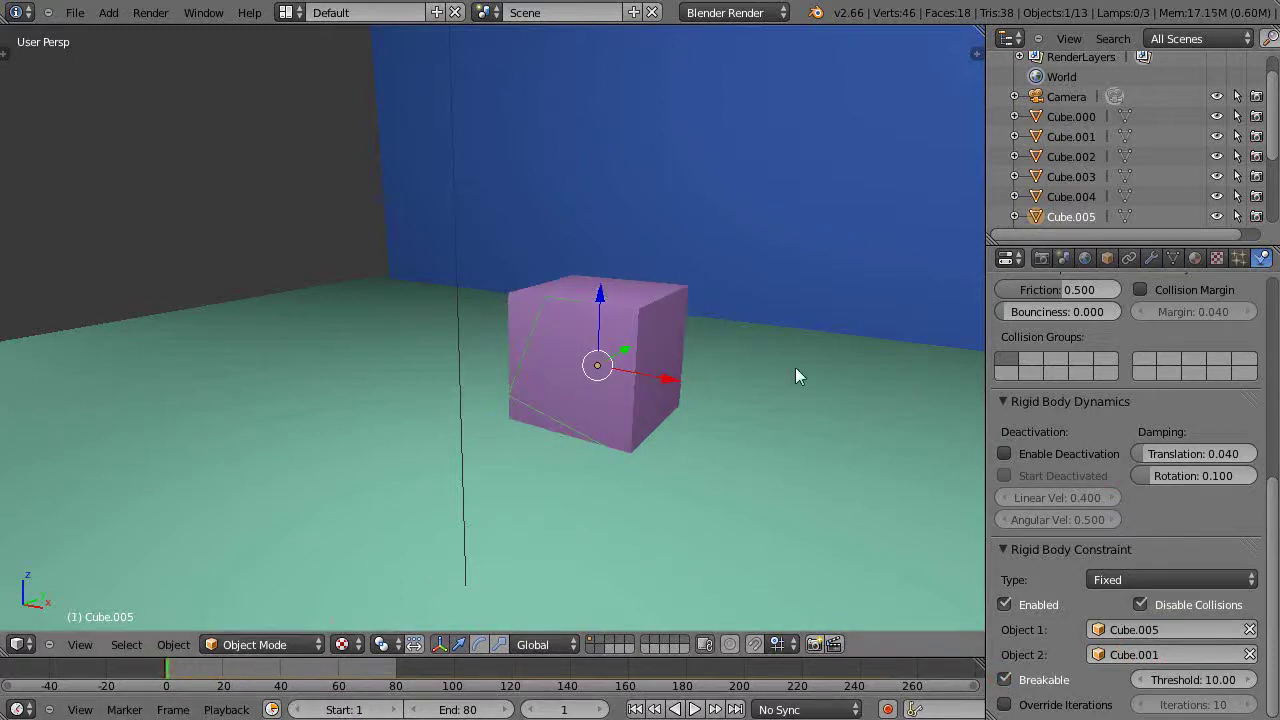
key("alt+a")
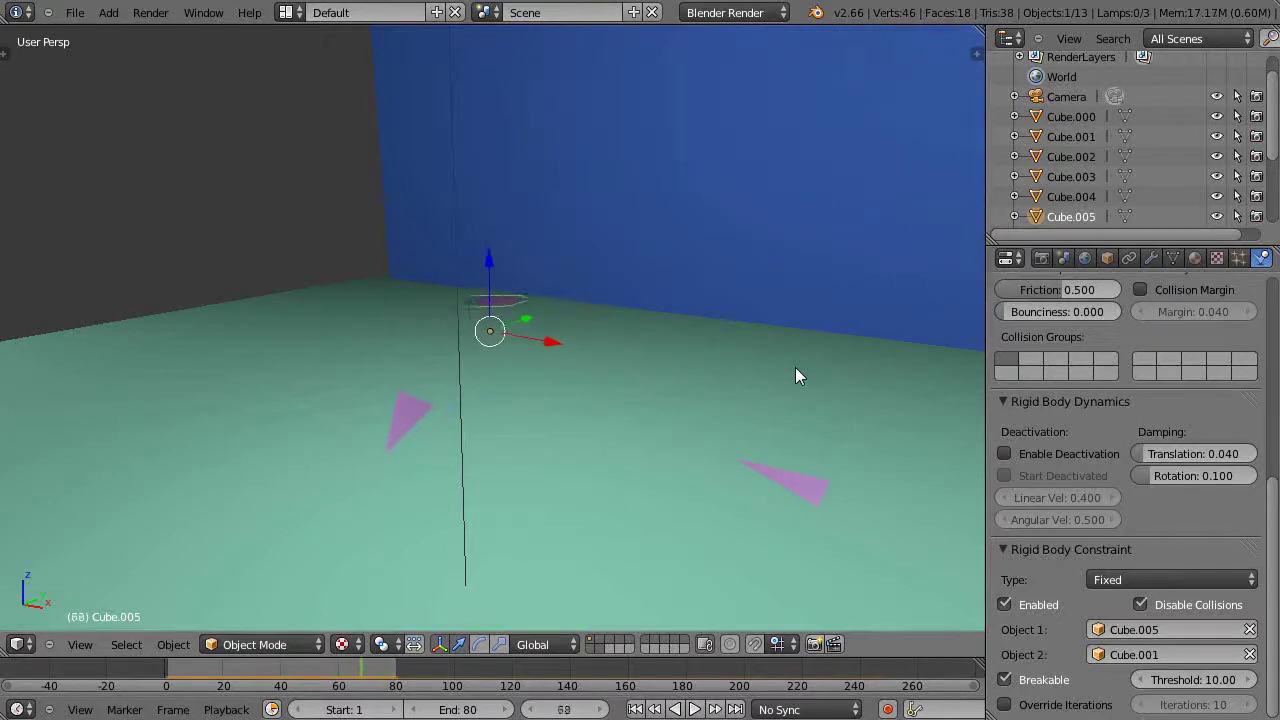
key("Left")
key("Left")
key("Left")
key("Left")
key("Left")
key("Left")
key("Left")
key("Left")
key("Left")
key("Left")
key("Left")
key("Left")
key("Left")
key("Left")
key("Left")
key("Left")
key("Left")
key("Left")
key("Left")
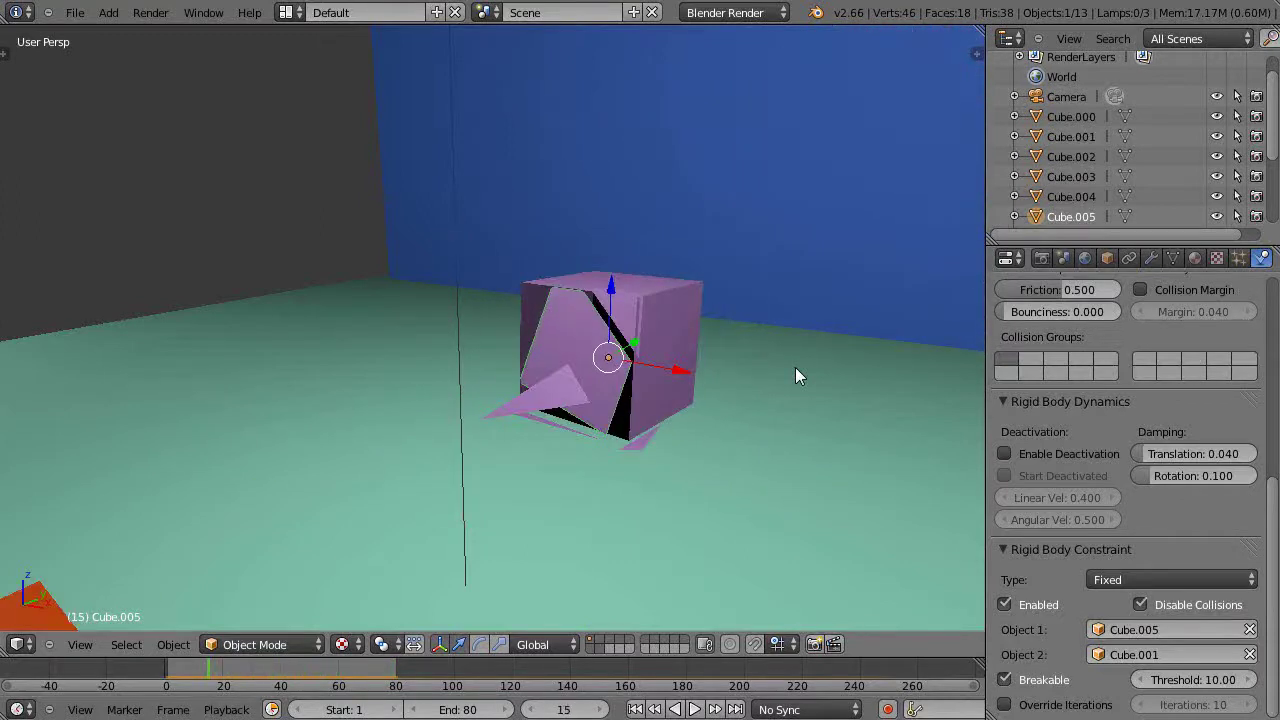
Inspect the central piece and the loose triangular pieces around the cube at frame 15
scroll(699, 348, "up", 7)
scroll(699, 348, "down", 7)
middle_click_drag(687, 356, 622, 360, "shift")
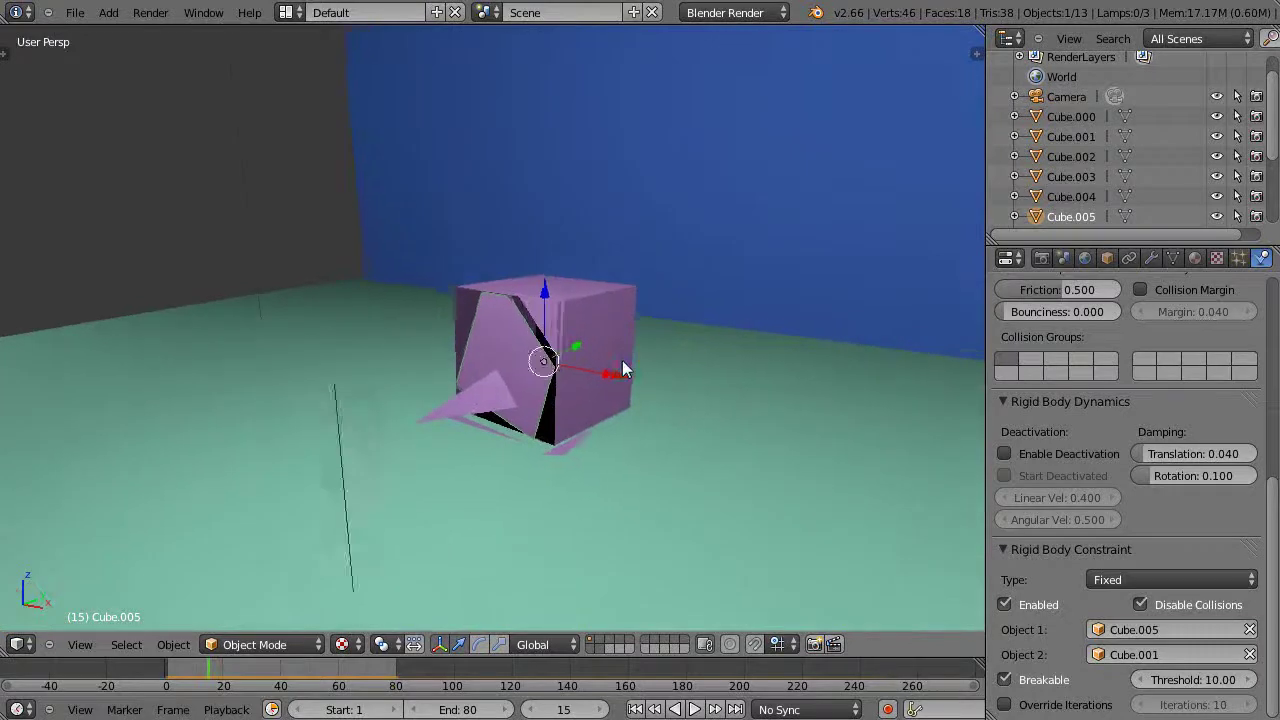
scroll(608, 367, "up", 3)
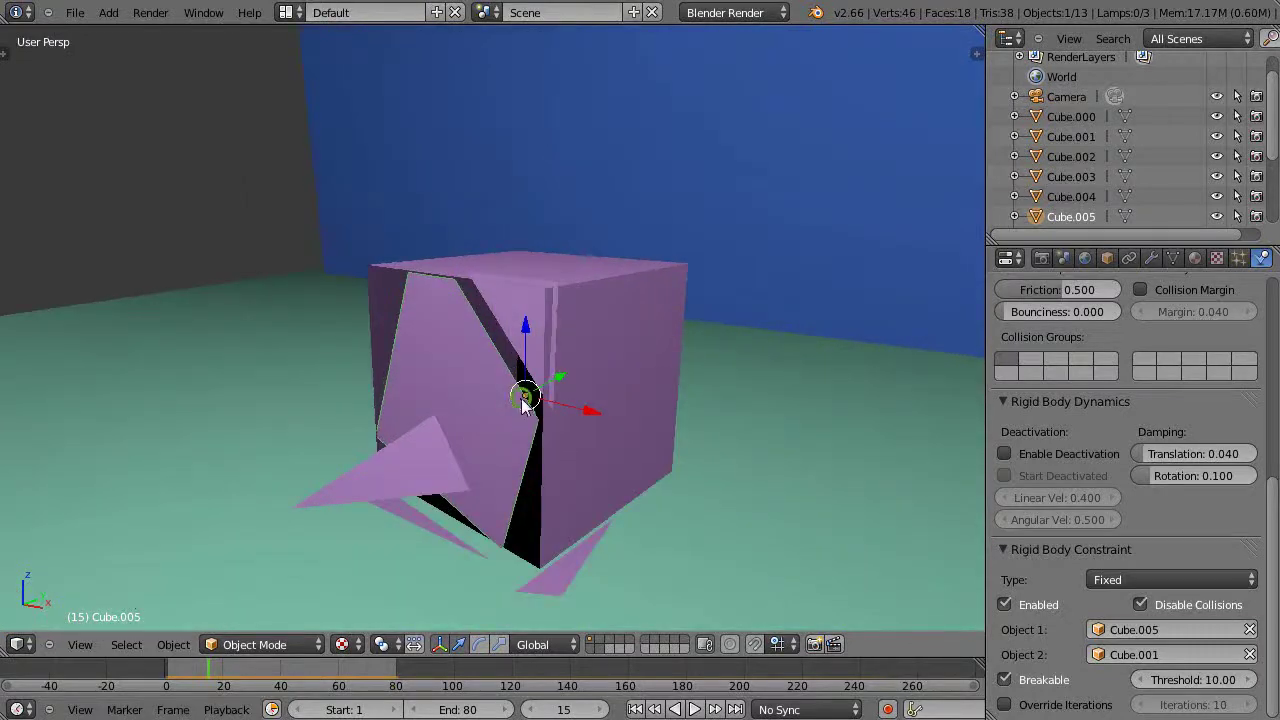
mouse_move(522, 398)
middle_mouse_down()
mouse_move(637, 412)
mouse_move(530, 402)
middle_mouse_up()
scroll(615, 427, "down", 3)
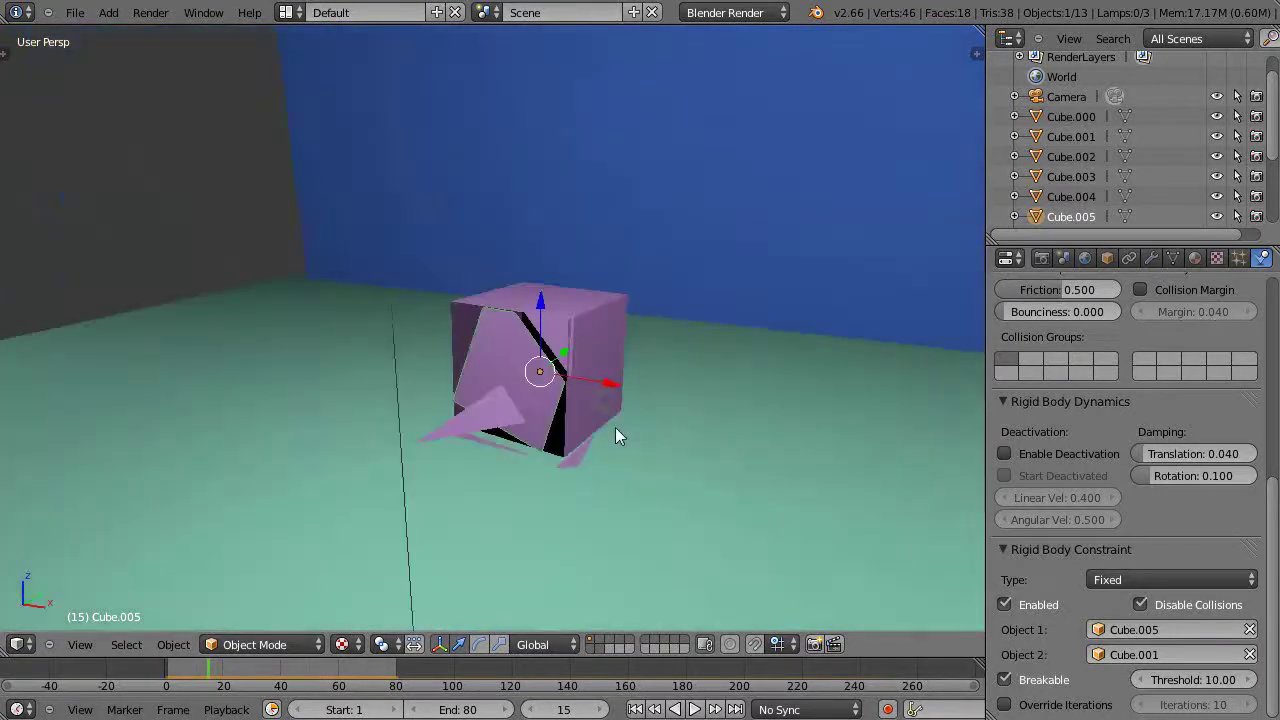
scroll(616, 432, "up", 3)
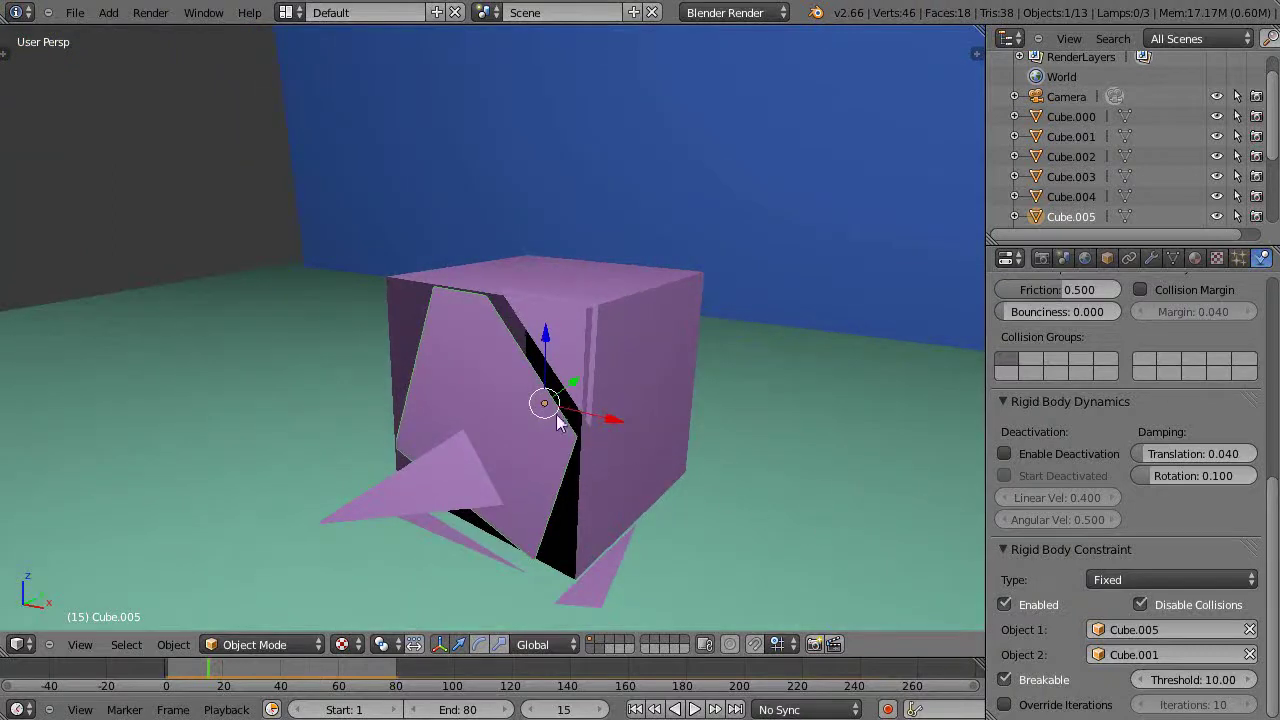
scroll(632, 438, "down", 3)
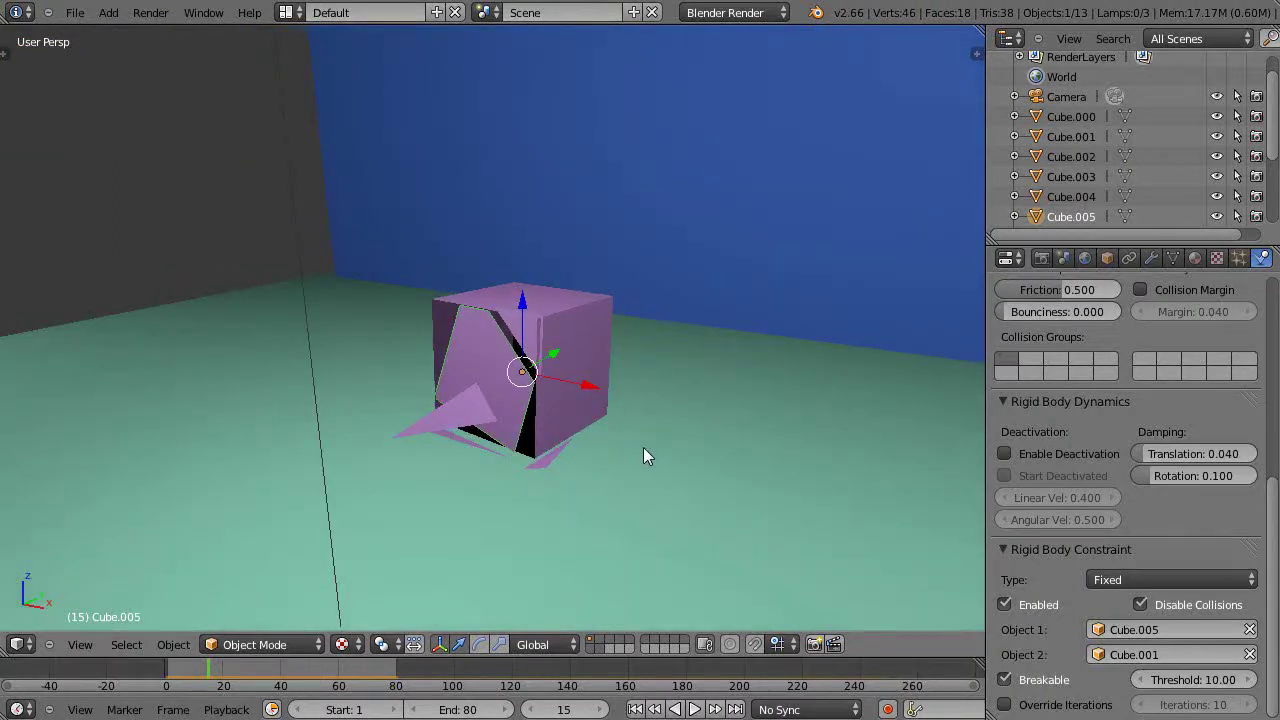